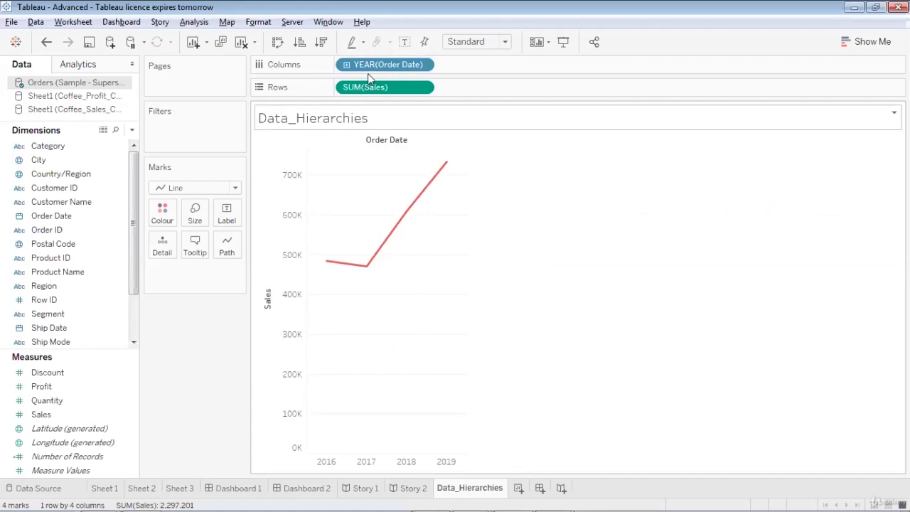
- Drill Order Date in the columns down through quarter and month to day, and roll it back up to quarter
click(347, 65)
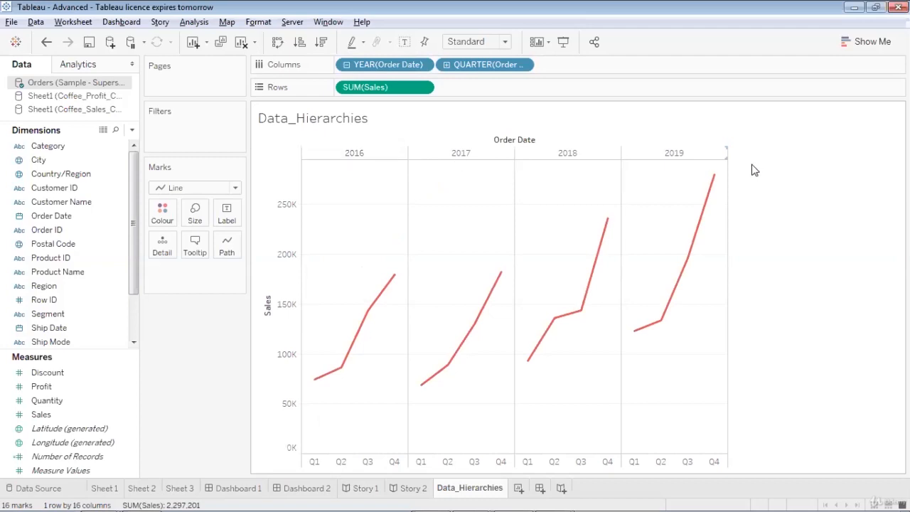
click(347, 64)
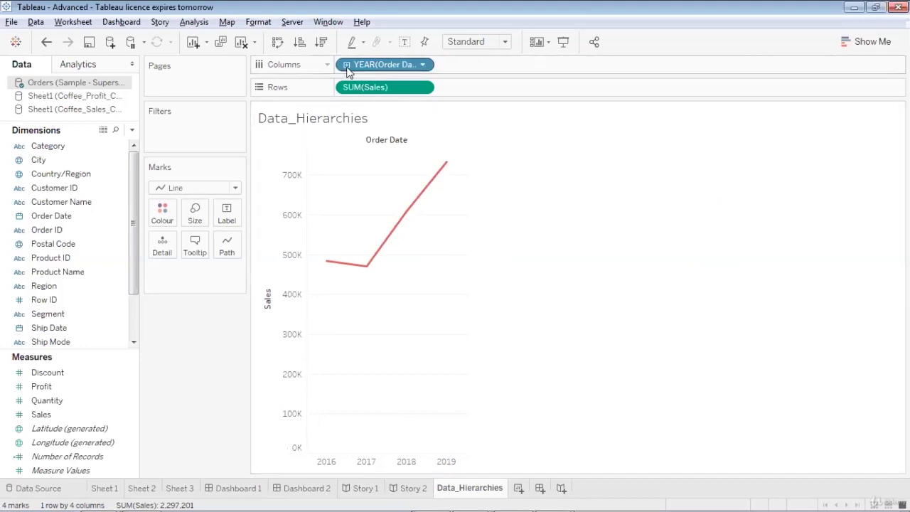
click(347, 65)
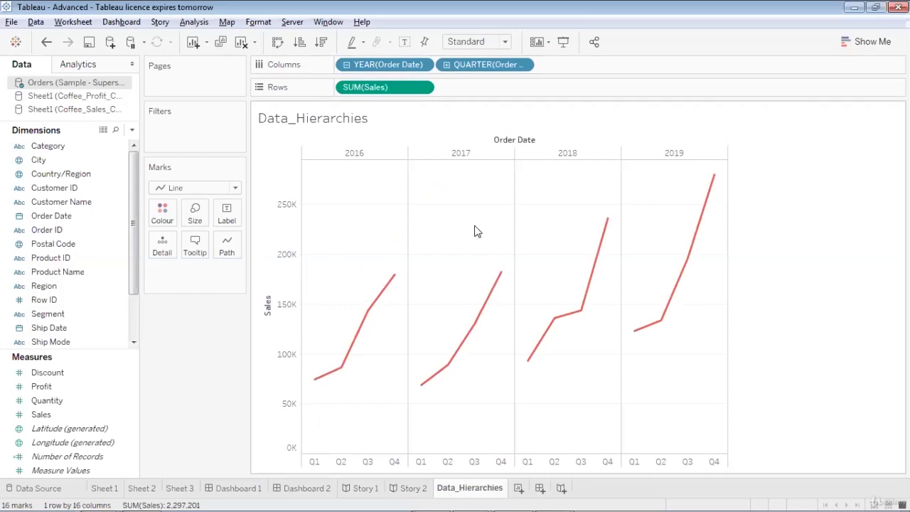
click(446, 65)
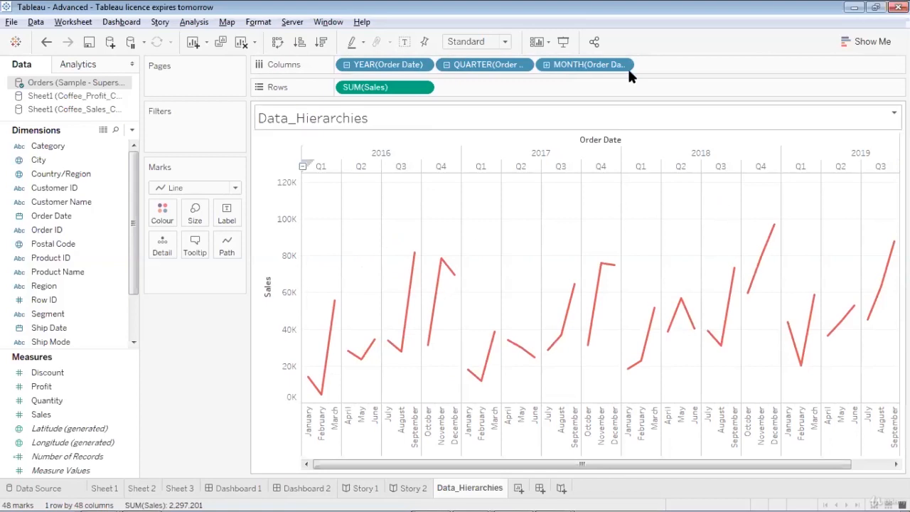
click(546, 65)
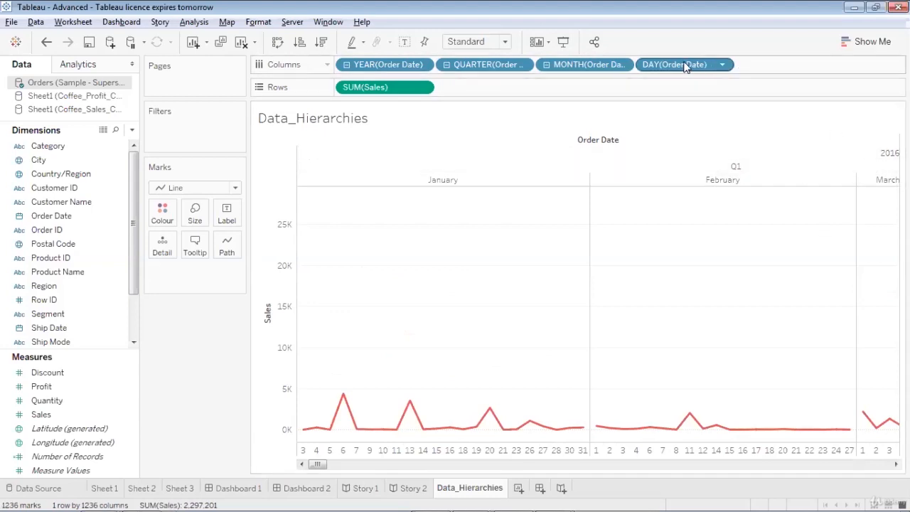
click(546, 65)
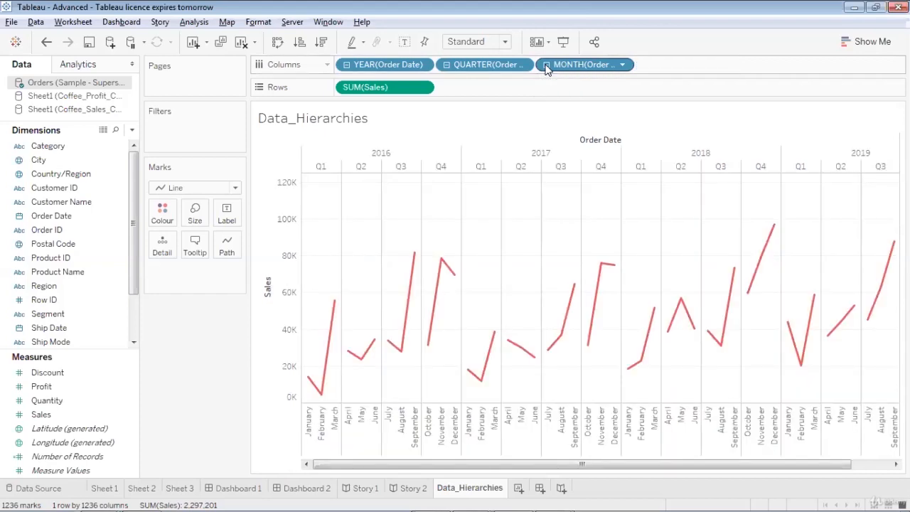
click(447, 65)
- Try removing the year level from the columns, undo the removal, and collapse Order Date to years
drag(367, 71, 58, 154)
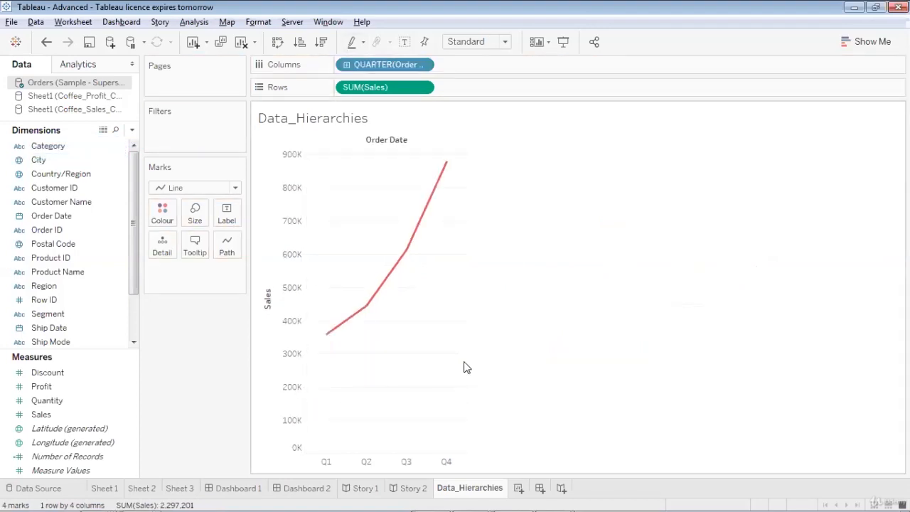
key(ctrl+z)
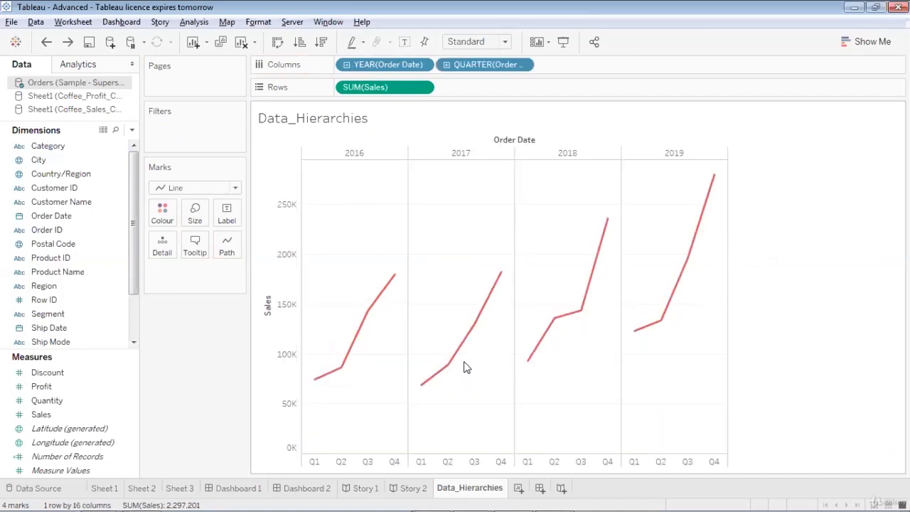
click(346, 65)
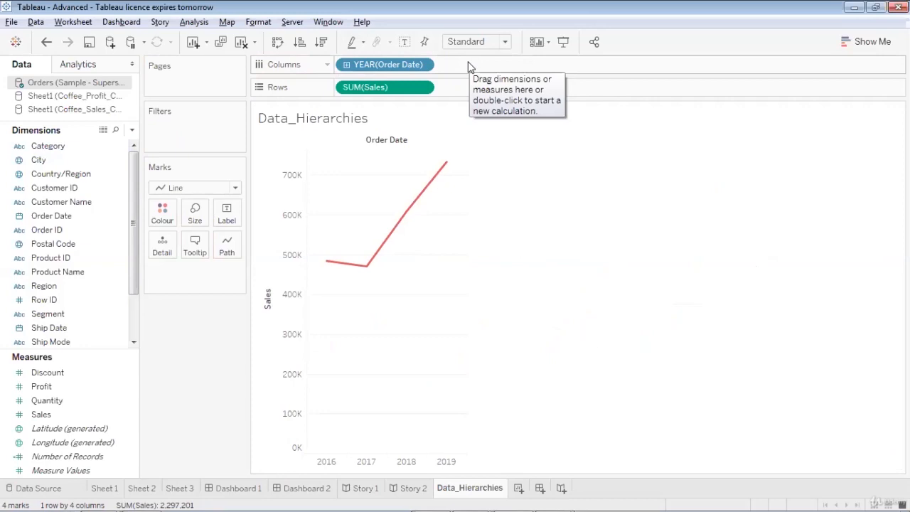
- Clear the worksheet and build a bar chart of Sales by Category, with Sales as the bar labels
click(241, 42)
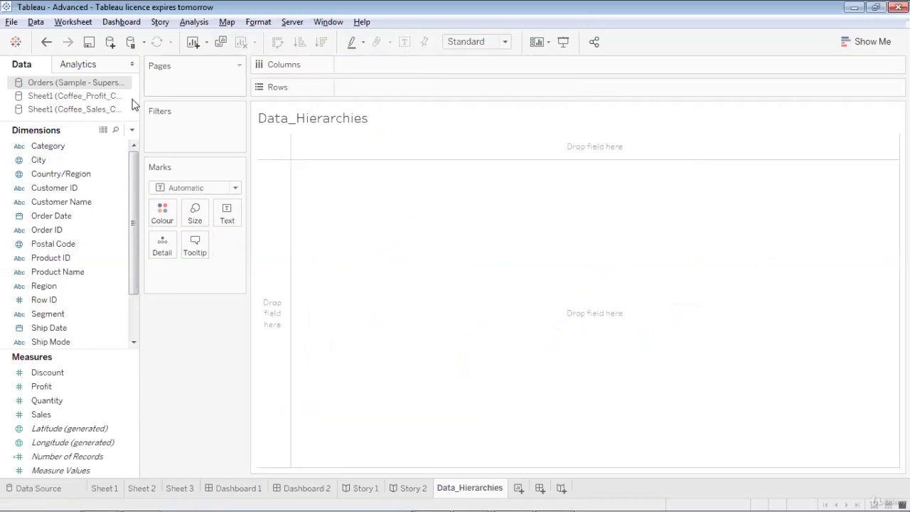
drag(55, 147, 378, 71)
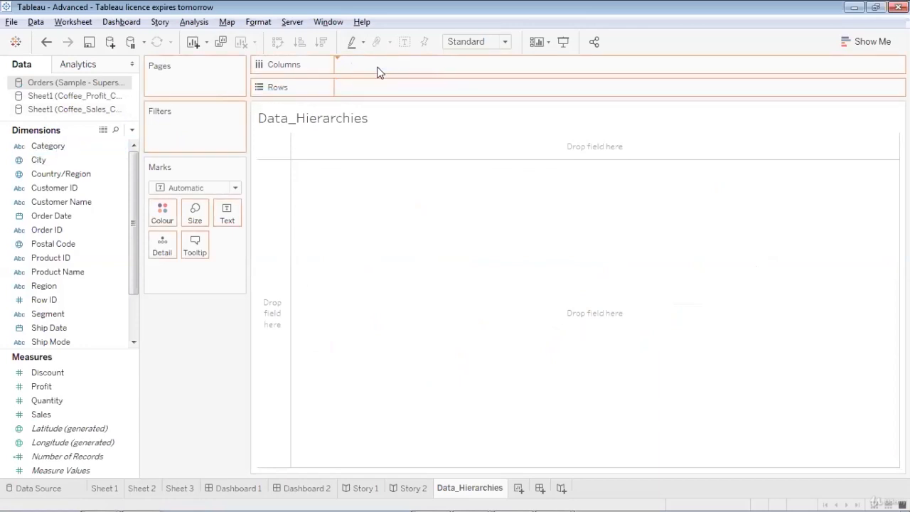
drag(62, 411, 387, 87)
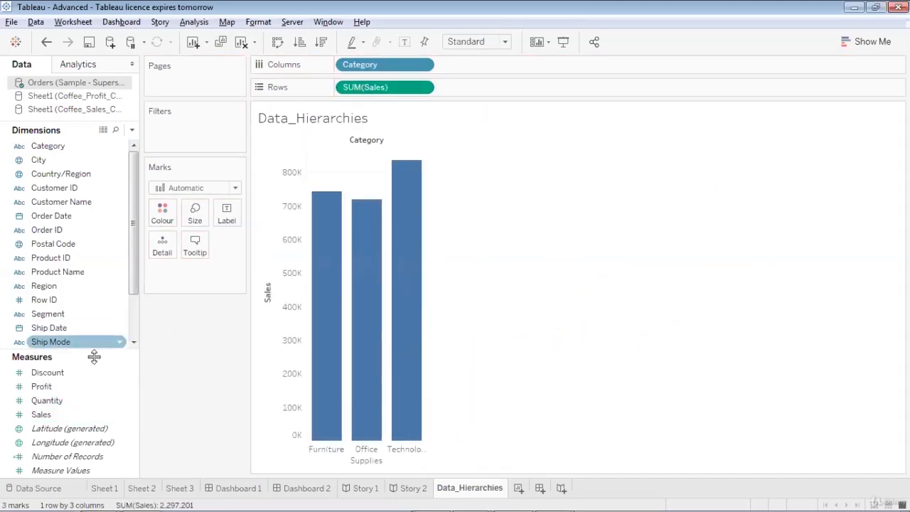
drag(43, 413, 242, 220)
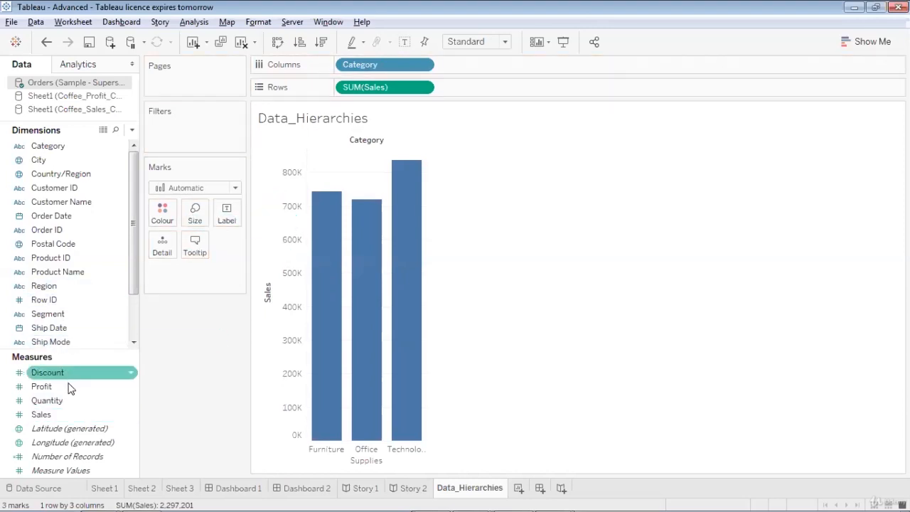
drag(69, 415, 226, 213)
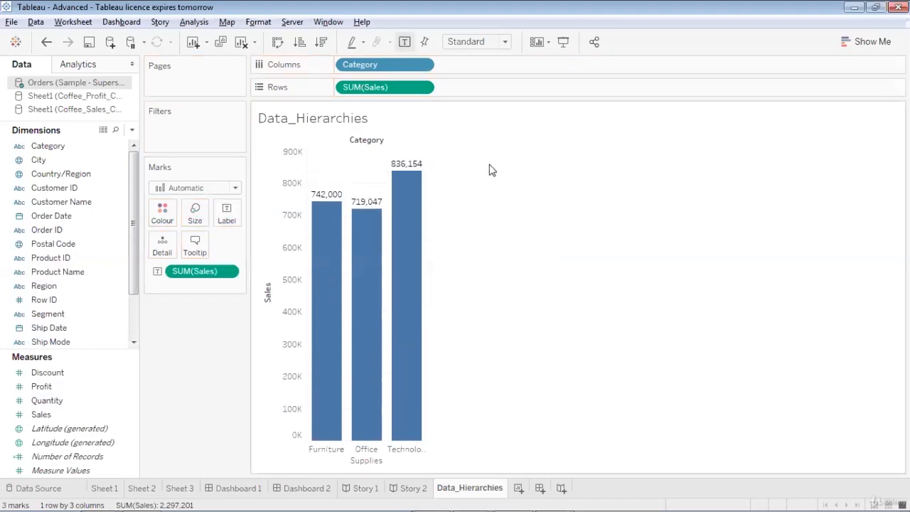
- Create a hierarchy named Product from Category and Sub-Category, and expand Category in the columns to Sub-Category
click(134, 330)
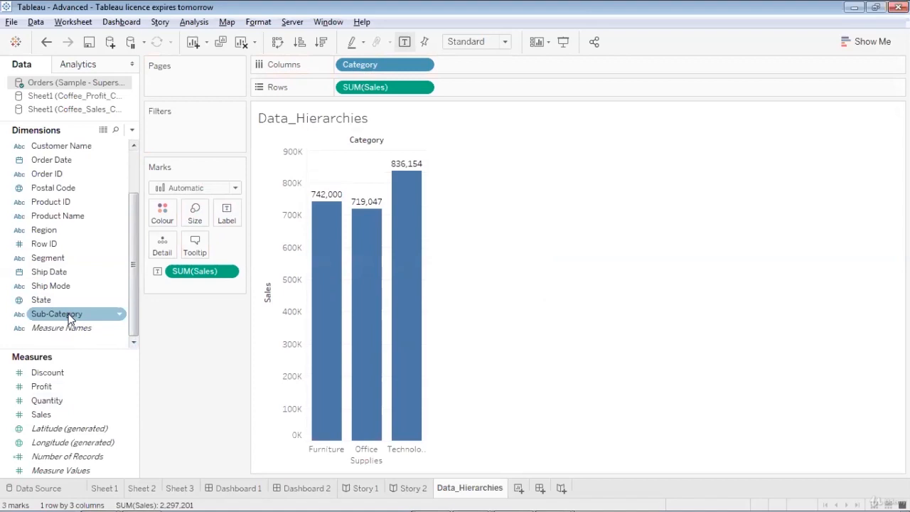
drag(69, 318, 76, 150)
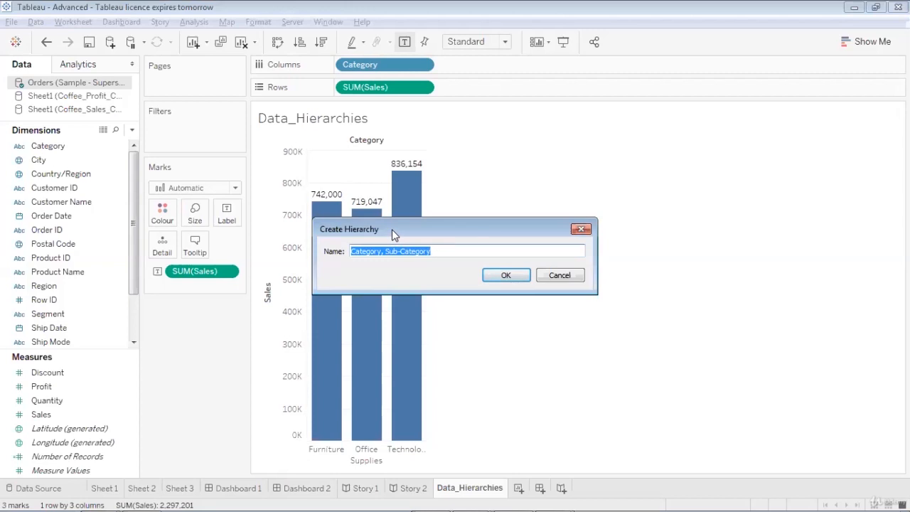
text(Product)
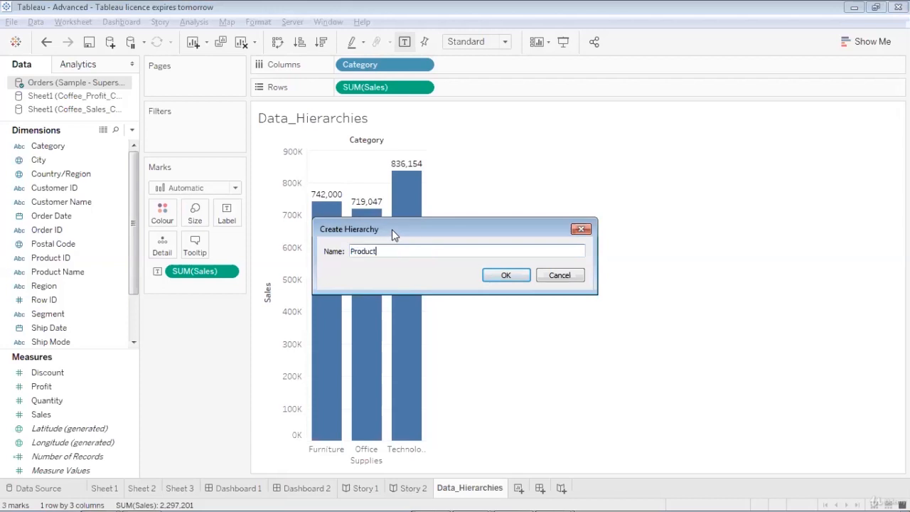
click(490, 273)
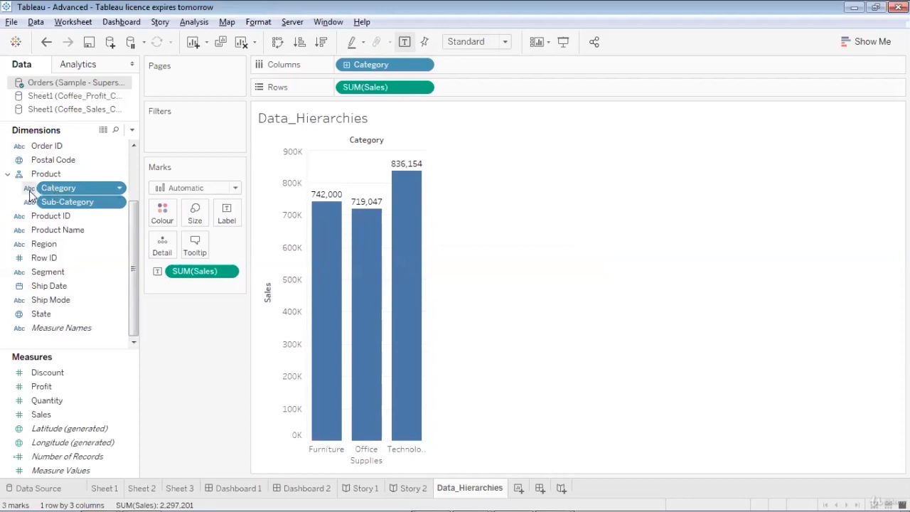
click(346, 65)
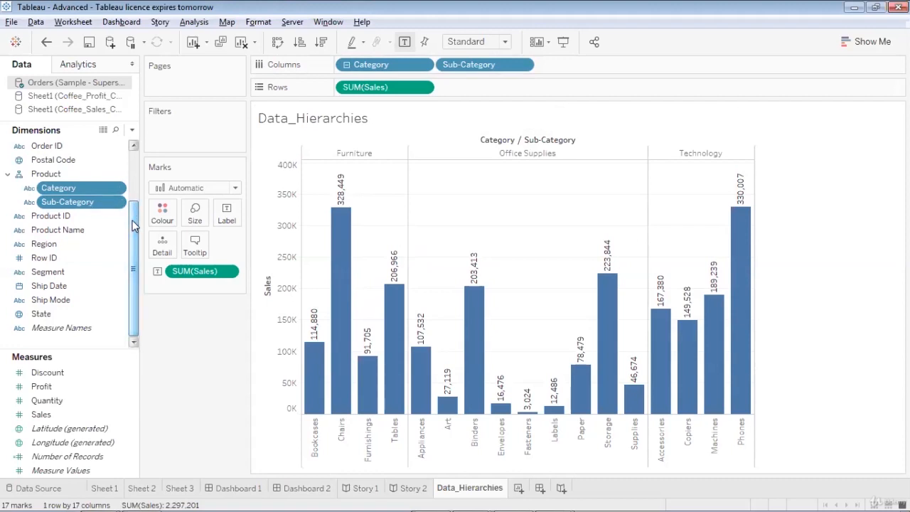
- Add Product Name to the Product hierarchy as the level below Sub-Category
click(65, 231)
click(66, 231)
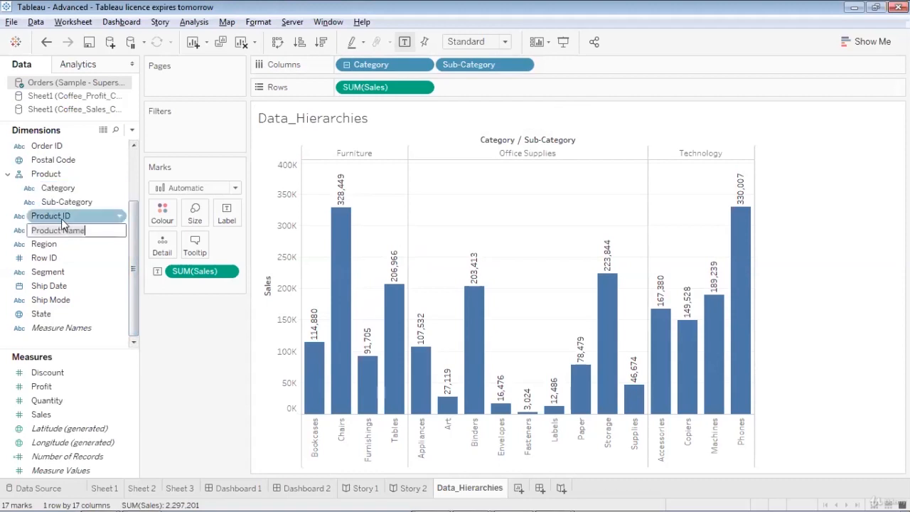
click(71, 258)
click(83, 235)
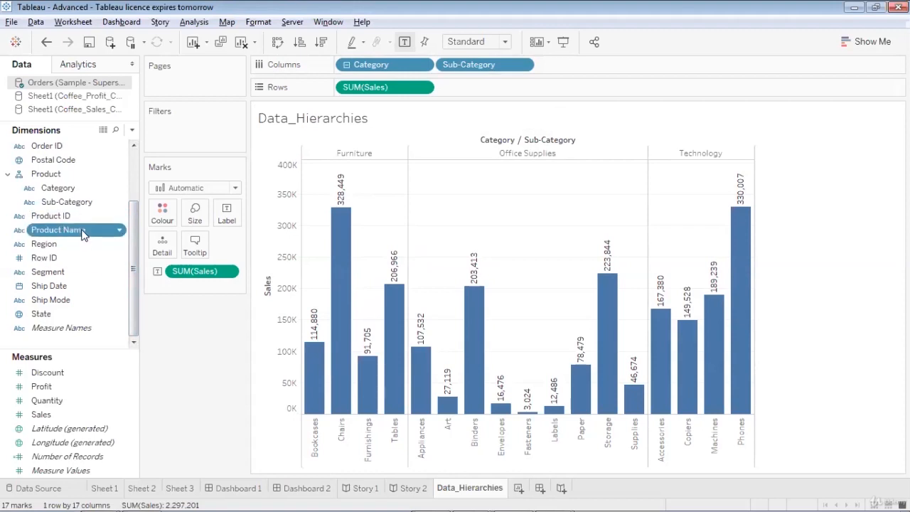
drag(83, 235, 84, 207)
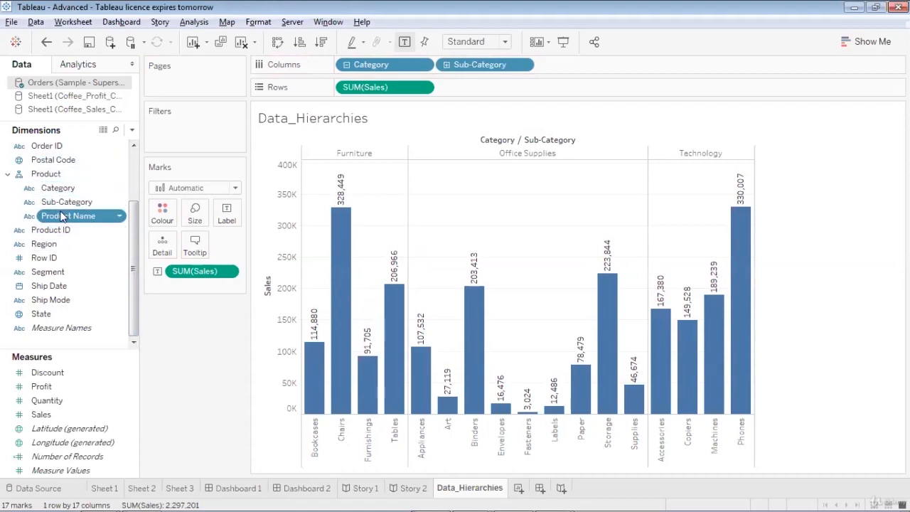
- Drill the chart down to Product Name and remove Category and Sub-Category from the columns
click(447, 68)
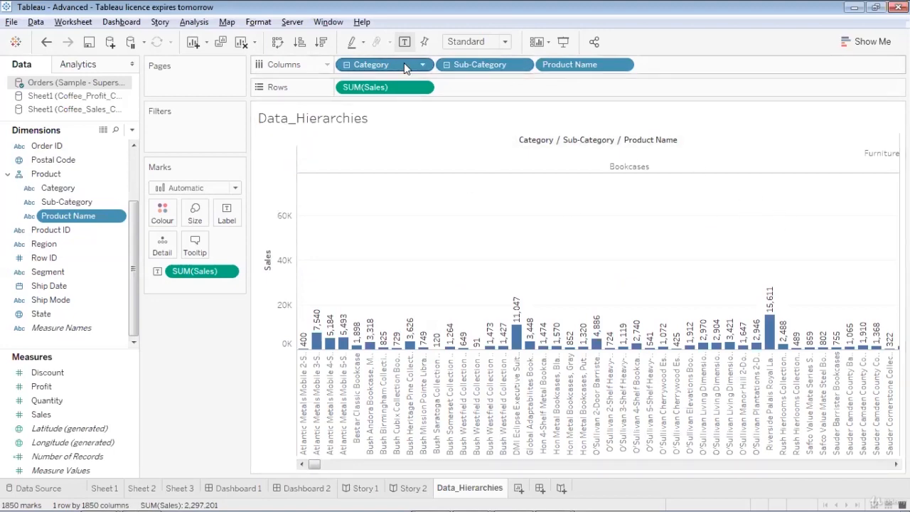
drag(403, 63, 63, 147)
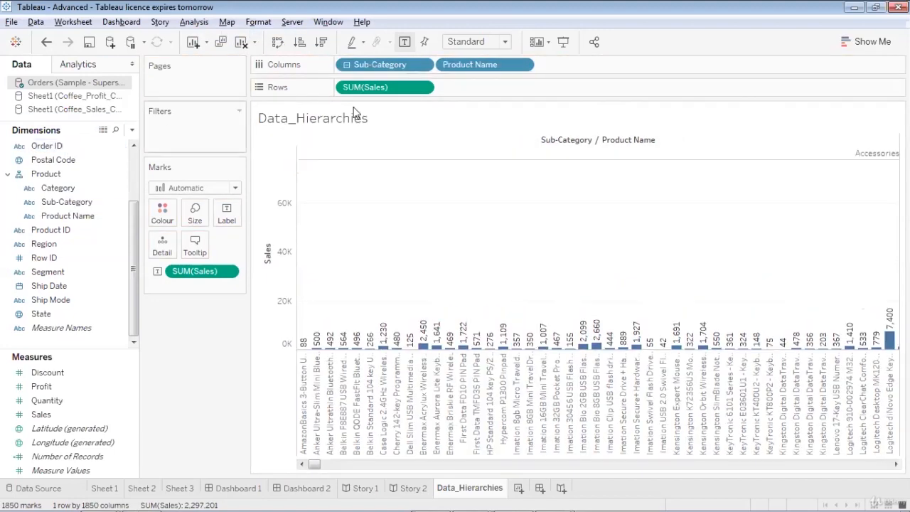
drag(401, 59, 133, 196)
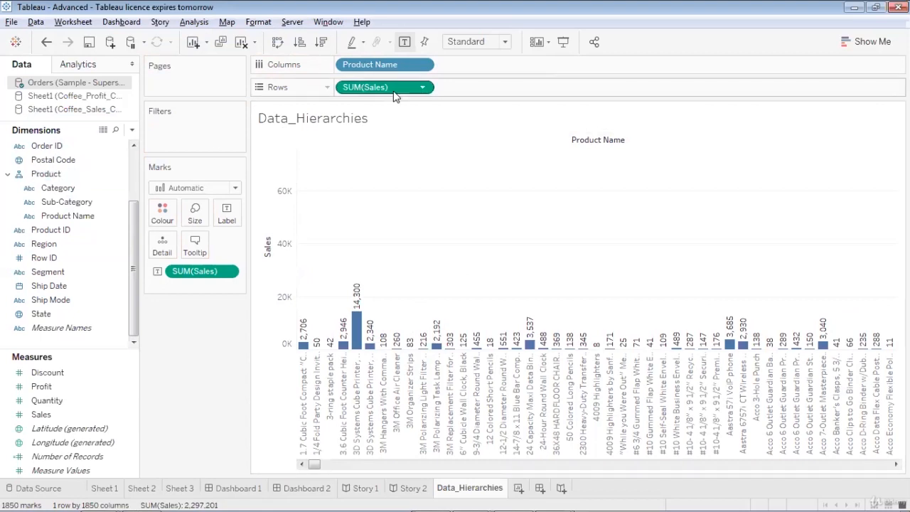
- Clear the worksheet and chart Sales in the rows against the Product hierarchy in the columns
click(241, 43)
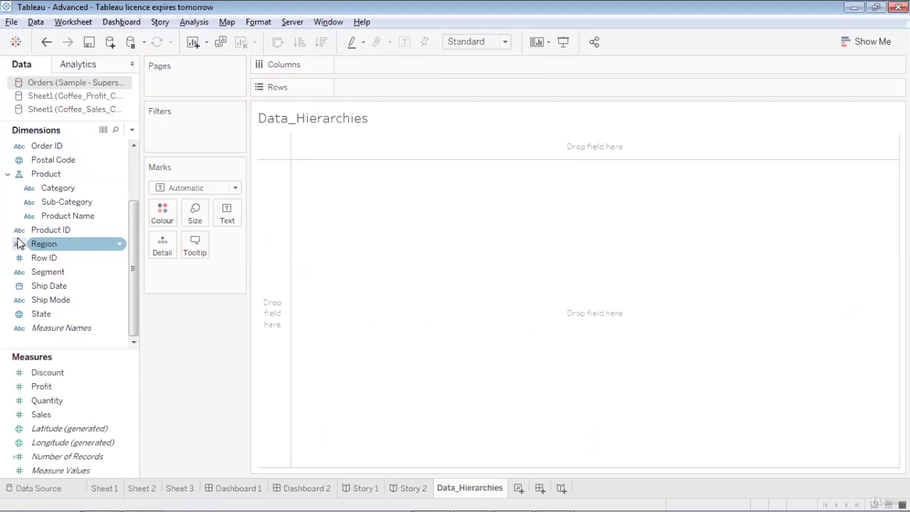
drag(55, 176, 375, 66)
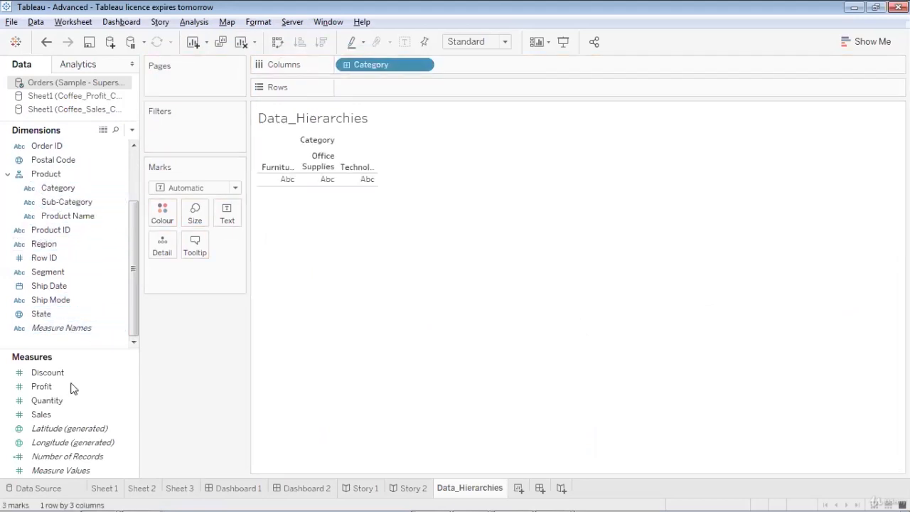
drag(54, 415, 373, 84)
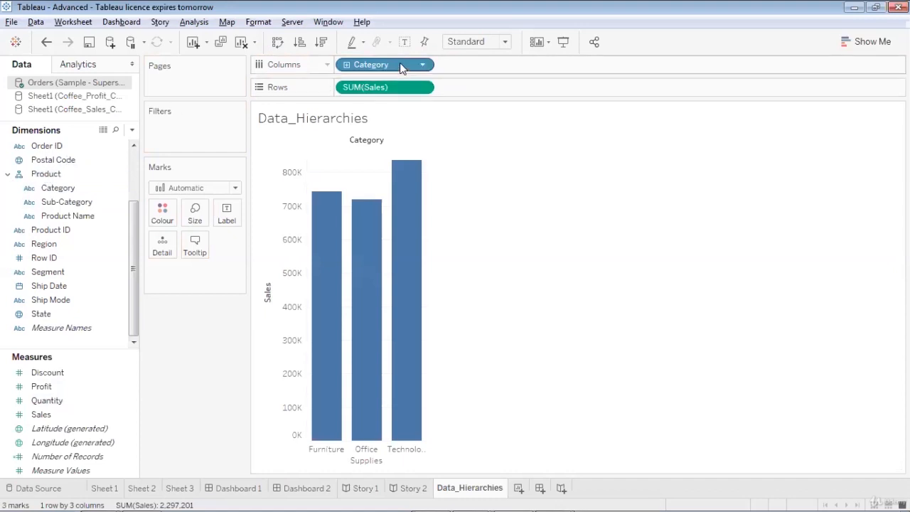
- Move Product Name to the first level of the Product hierarchy, above Category
click(122, 189)
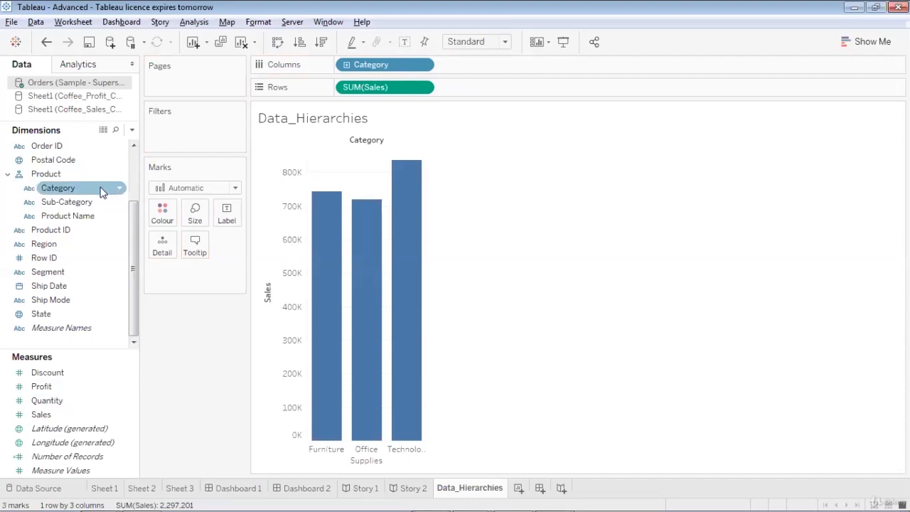
click(46, 177)
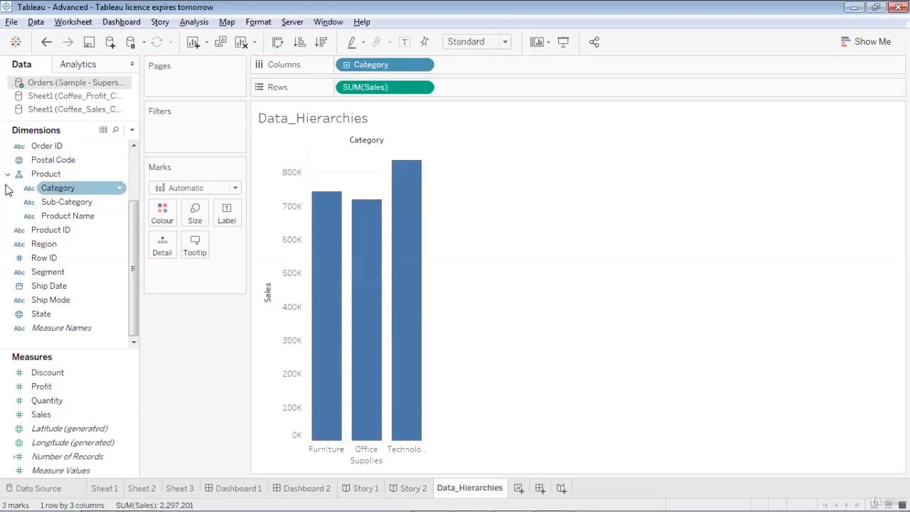
click(65, 215)
click(65, 215)
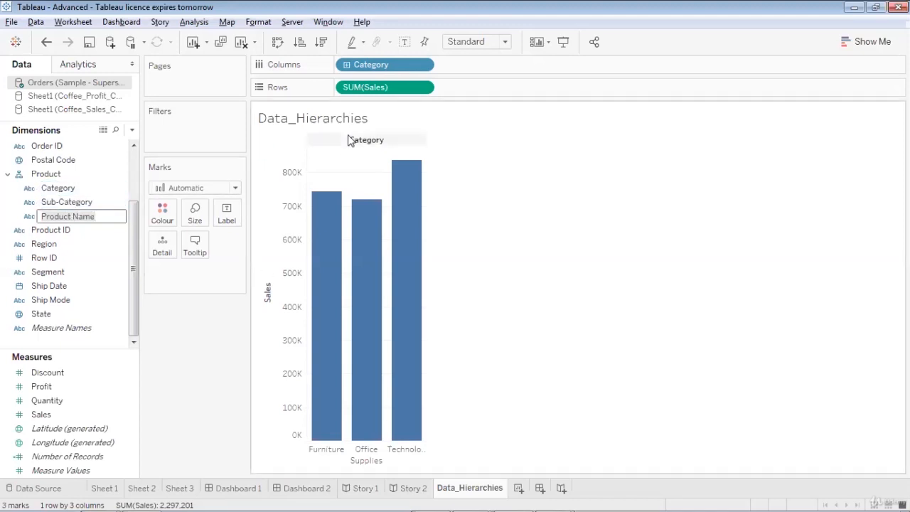
key(Return)
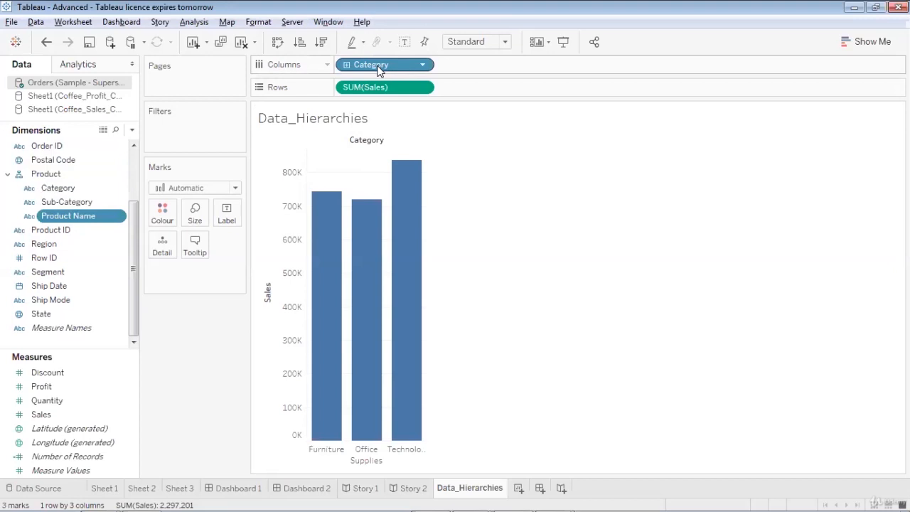
drag(61, 214, 58, 186)
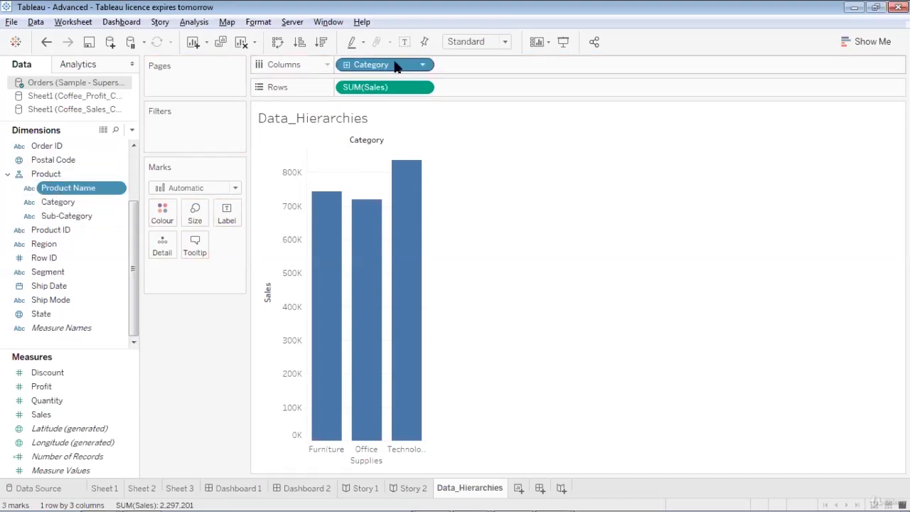
- Replace Category in the columns with the reordered Product hierarchy, adding all members
drag(396, 65, 169, 68)
drag(46, 173, 377, 67)
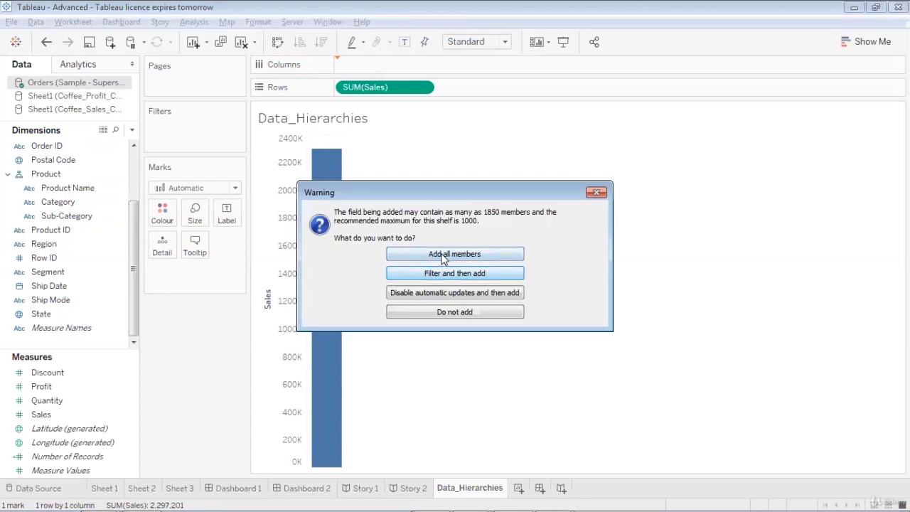
click(444, 256)
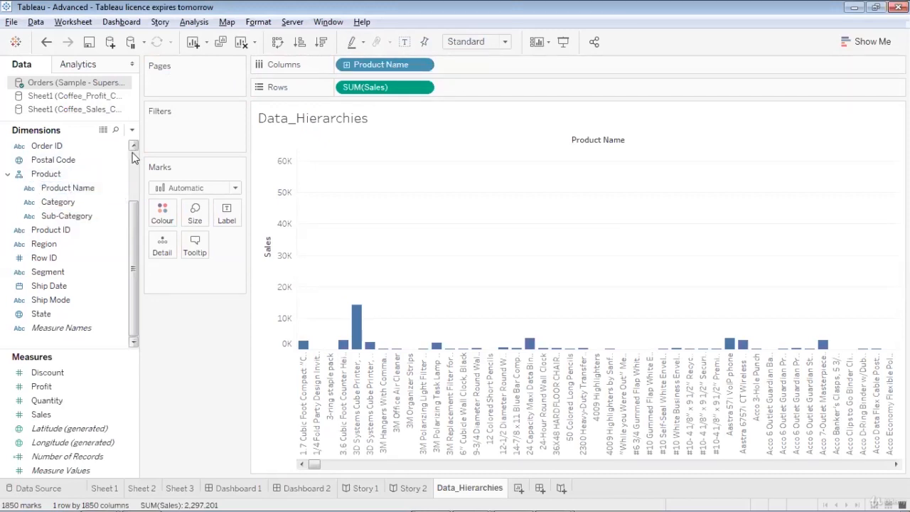
- Move Product Name back below Sub-Category in the Product hierarchy and clear the worksheet
drag(71, 193, 74, 222)
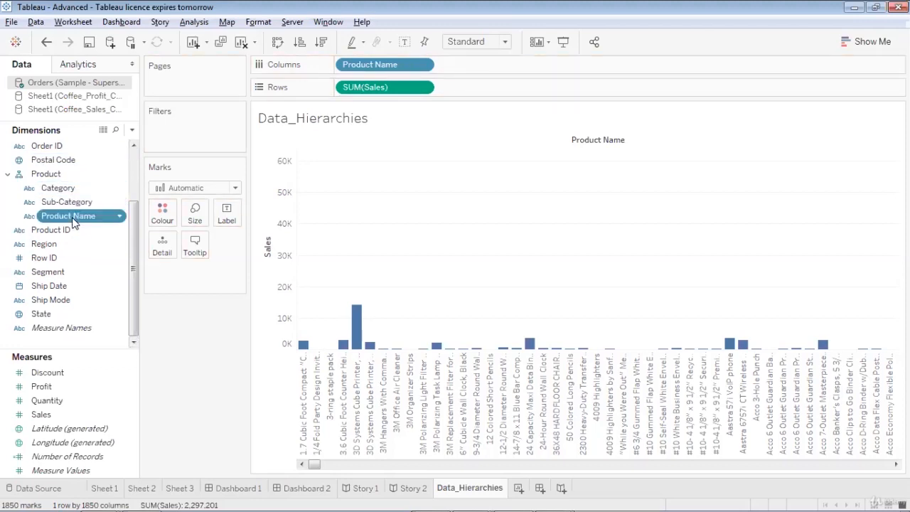
click(241, 43)
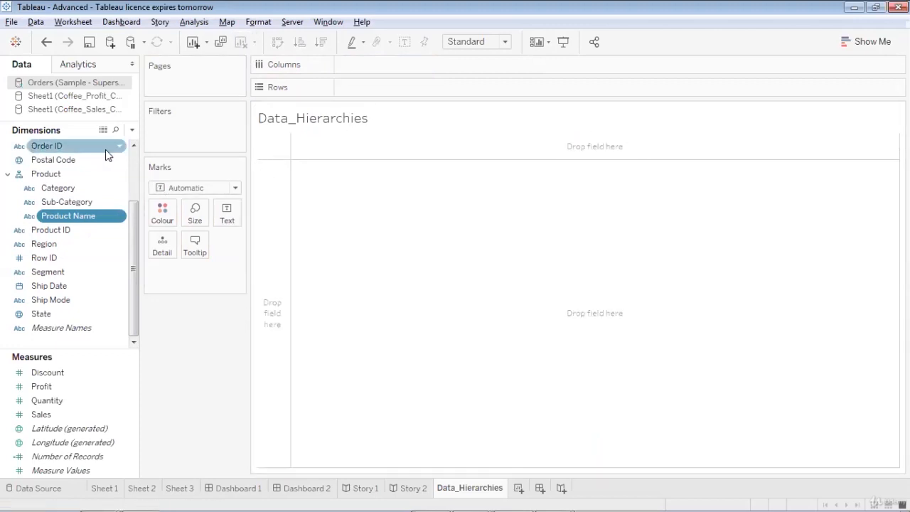
- Create a hierarchy named Location from the Region and State dimensions
scroll(132, 170, up, 3)
drag(135, 175, 135, 241)
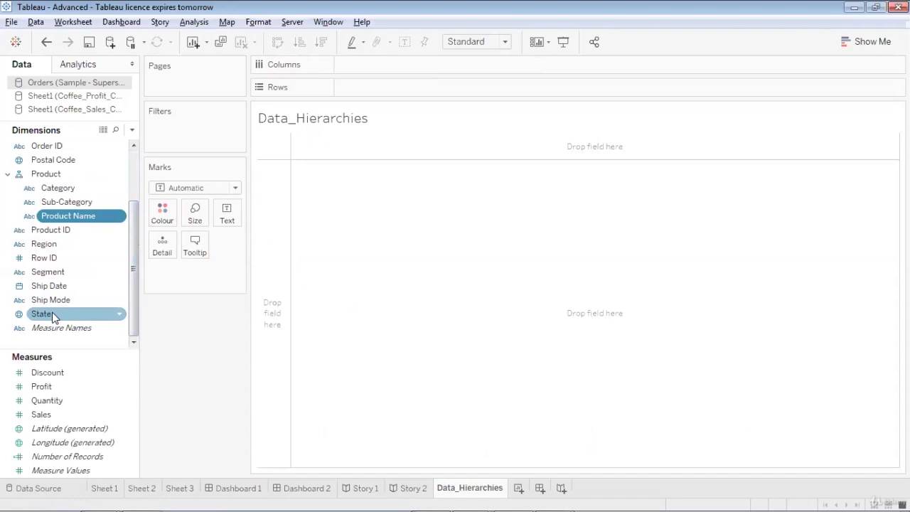
drag(52, 312, 53, 246)
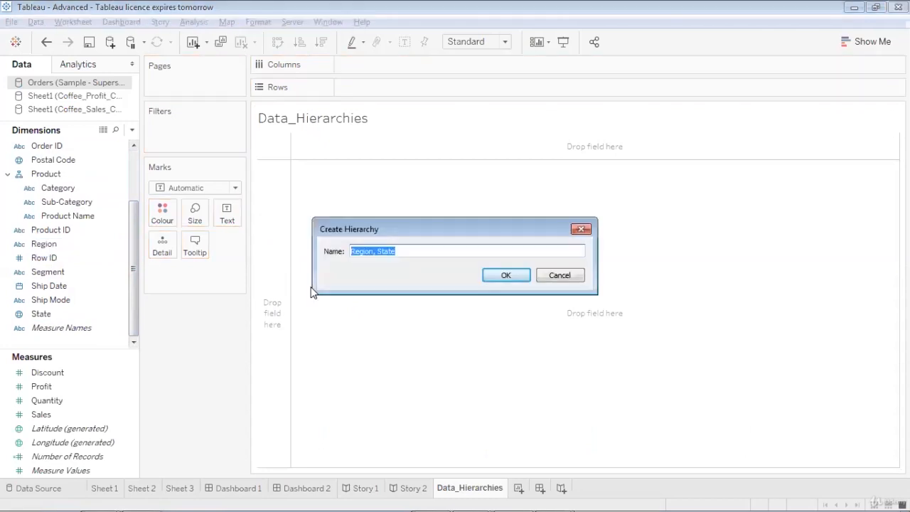
text(Lo)
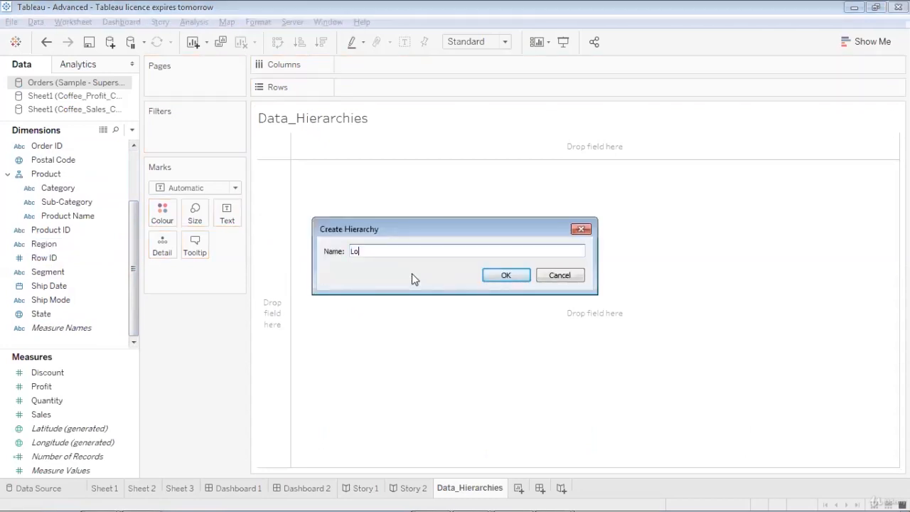
text(cation)
click(501, 275)
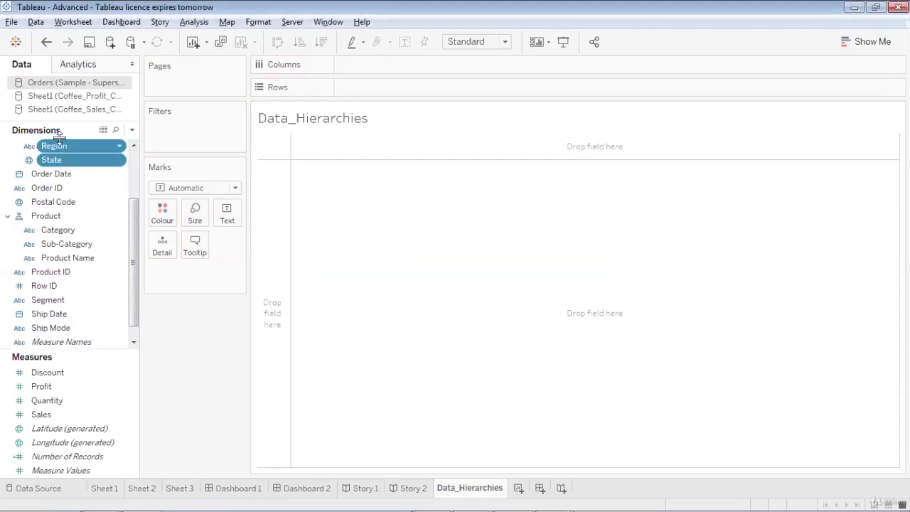
- Add City to the Location hierarchy as the level below State
scroll(135, 147, up, 4)
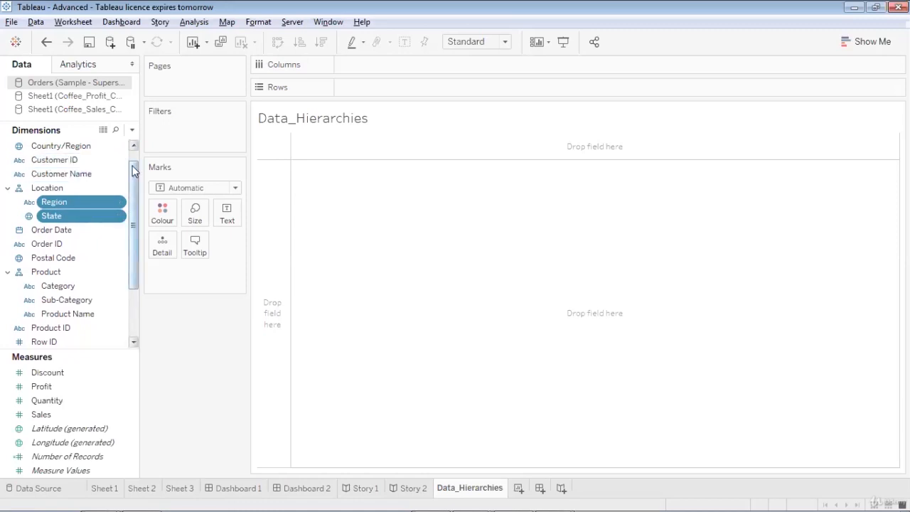
scroll(130, 177, up, 1)
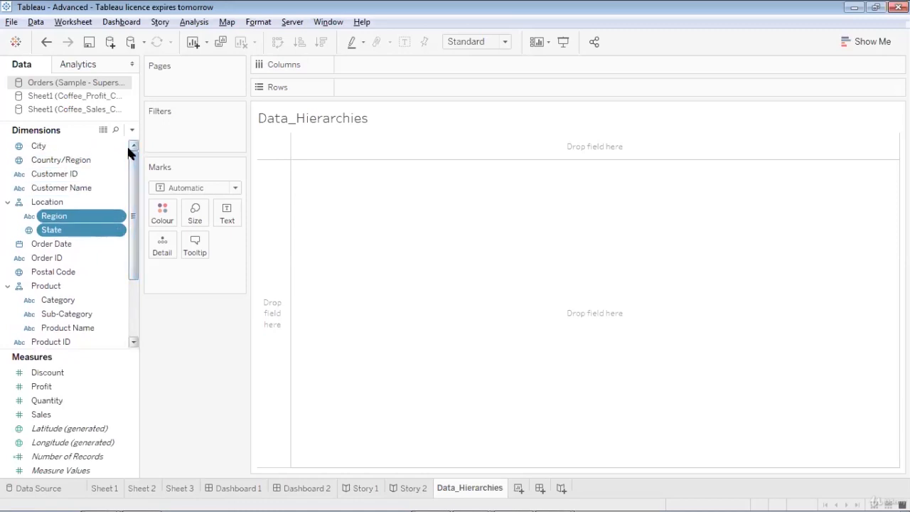
drag(61, 148, 76, 233)
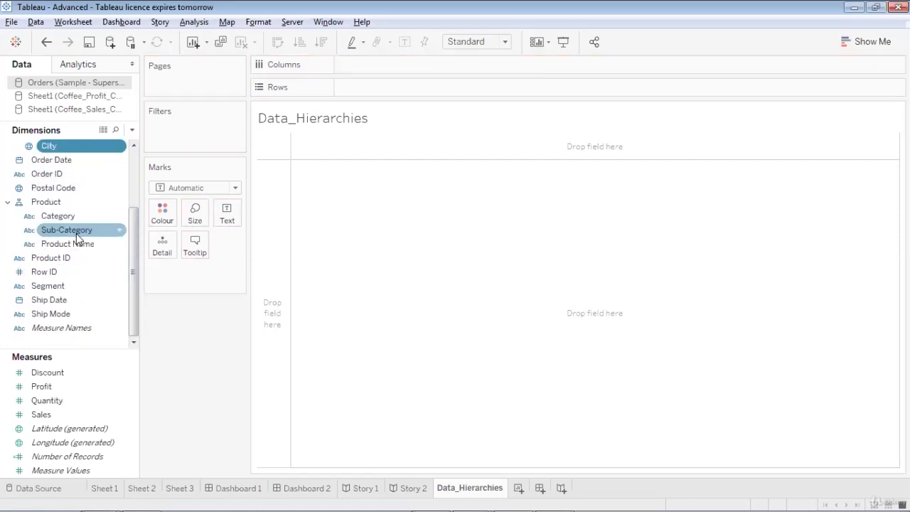
- Chart Profit in the rows against the Location hierarchy in the columns
click(132, 145)
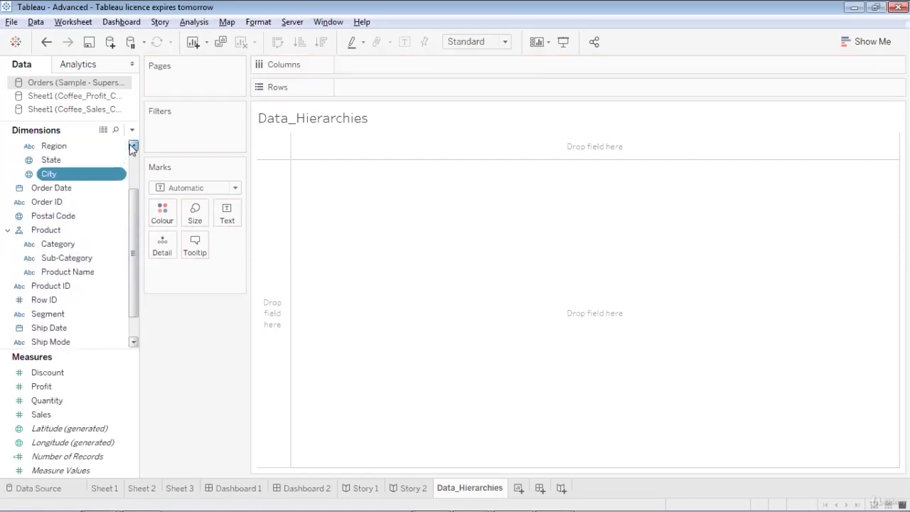
click(132, 146)
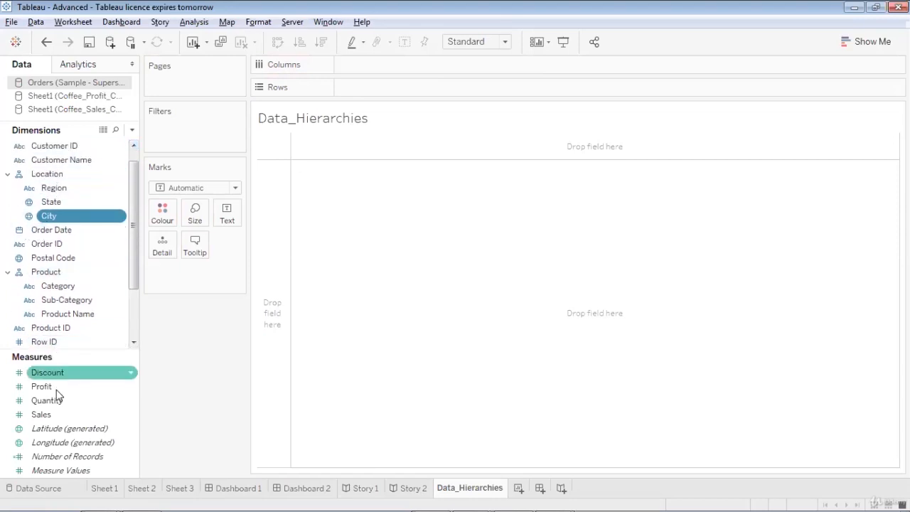
mouse_move(63, 387)
mouse_down()
mouse_move(368, 85)
mouse_move(390, 92)
mouse_move(381, 88)
mouse_up()
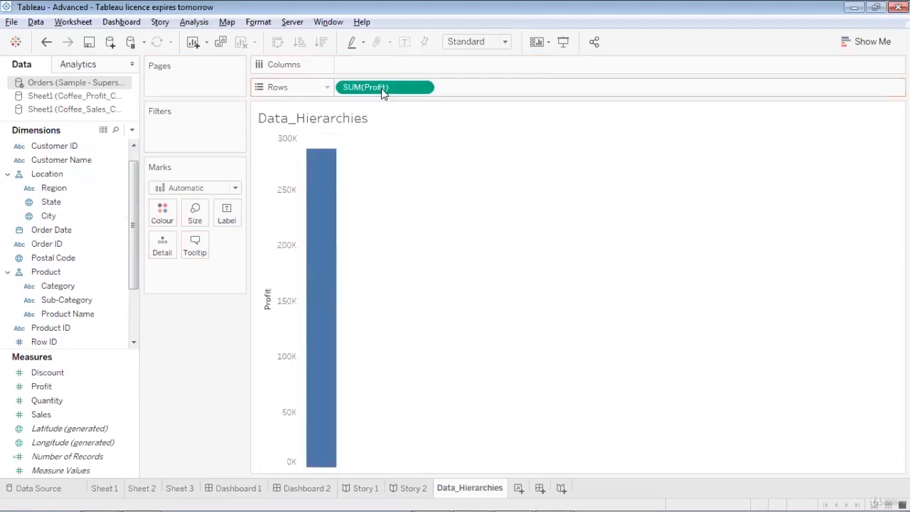
click(55, 275)
click(45, 190)
click(45, 177)
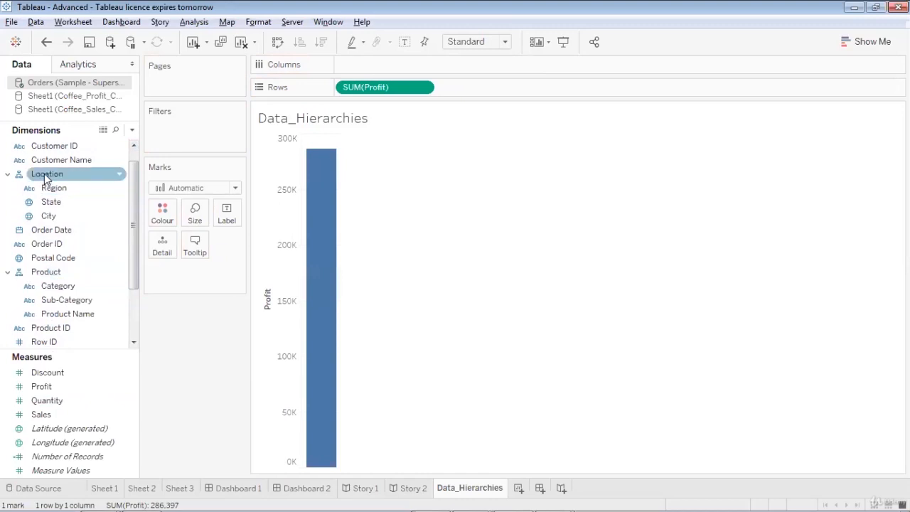
click(45, 179)
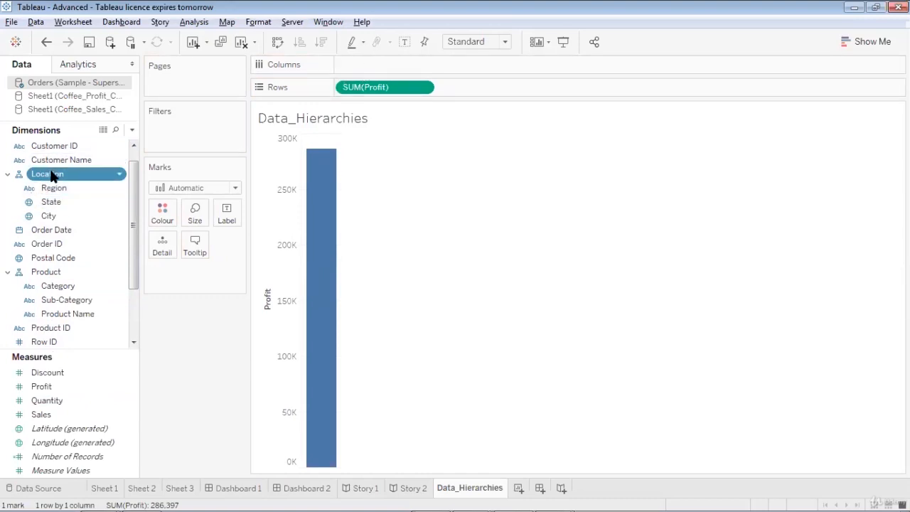
drag(52, 176, 368, 64)
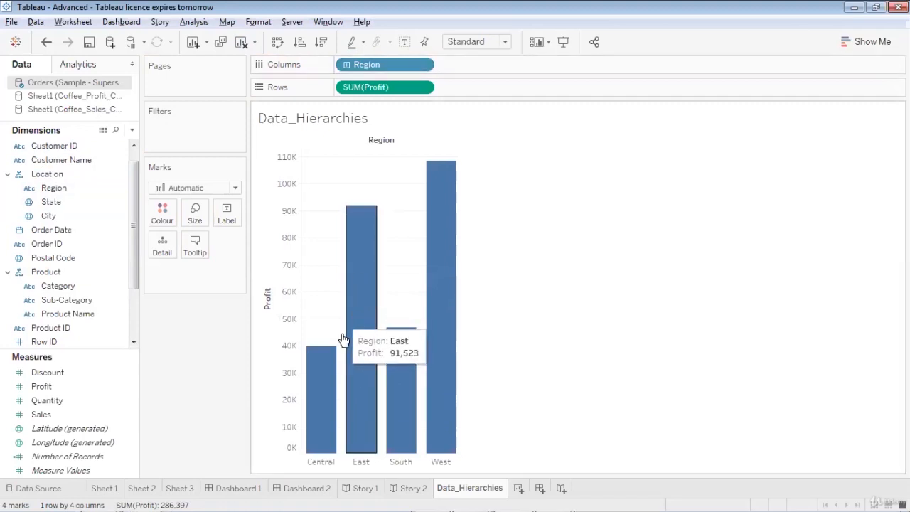
- Label the bars with Profit and drill the chart down from Region through State to City
ctrl+drag(376, 88, 230, 214)
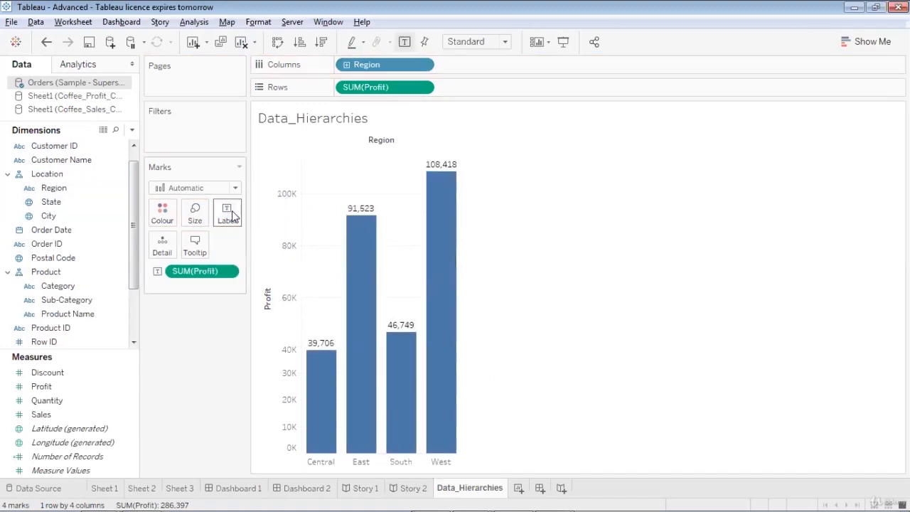
click(347, 65)
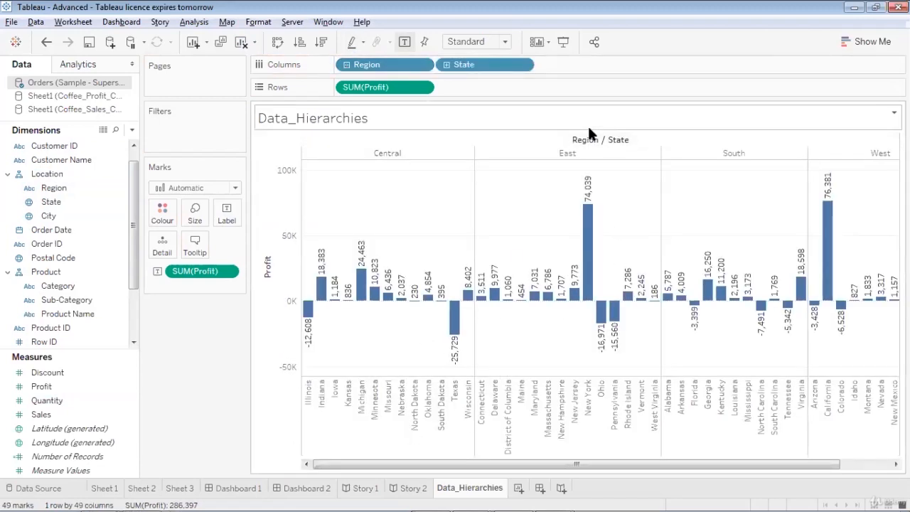
click(447, 65)
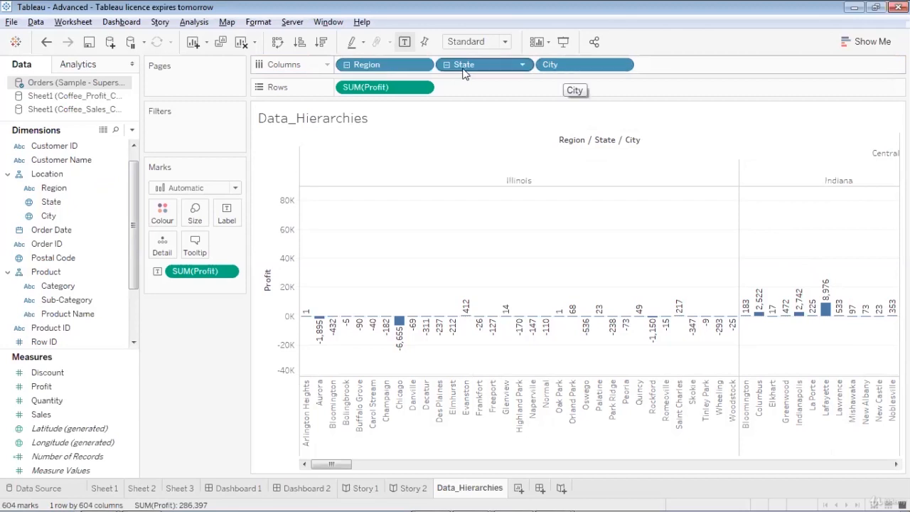
- Remove Region and State from the columns, leaving only City
drag(384, 65, 77, 136)
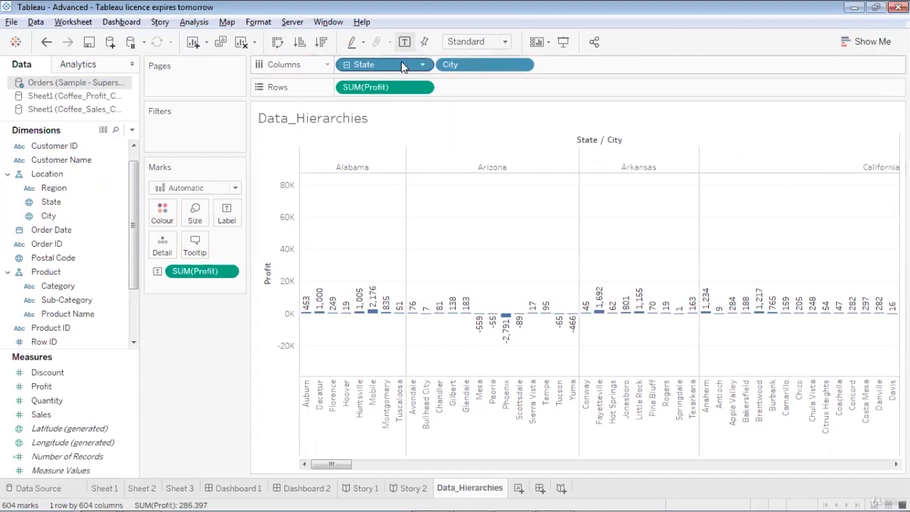
drag(401, 61, 62, 177)
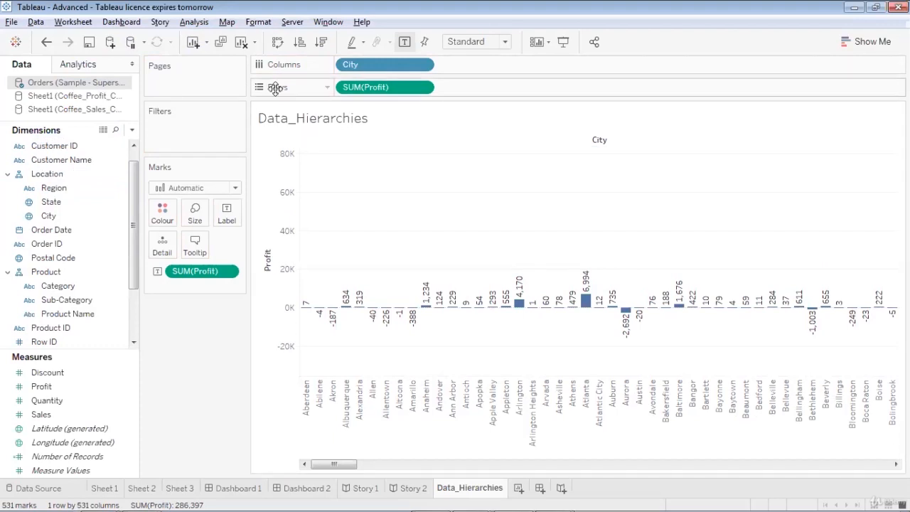
- Clear the worksheet and chart Sales in the rows against Order Date by year in the columns
click(241, 42)
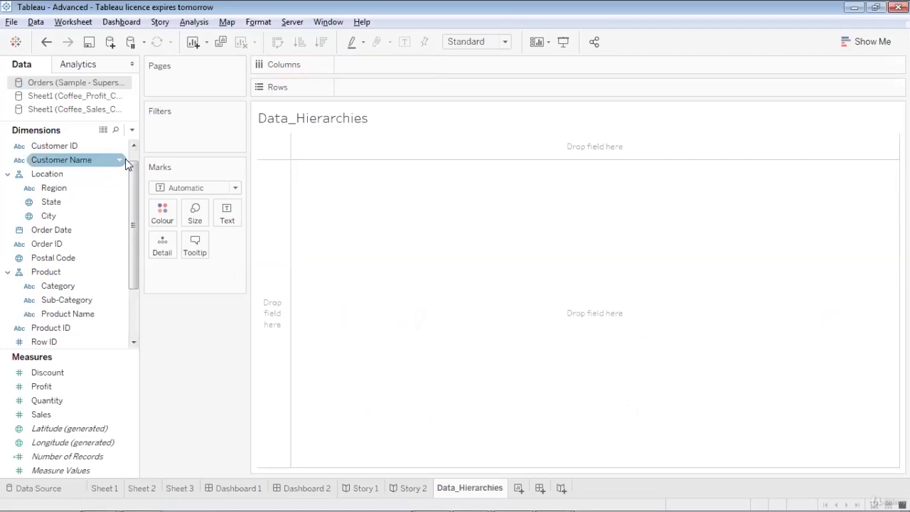
drag(76, 225, 384, 59)
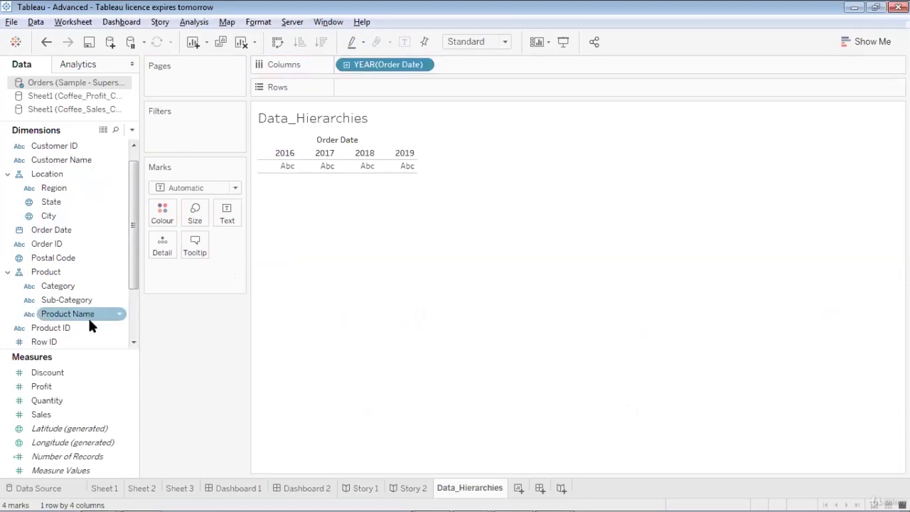
drag(81, 415, 389, 83)
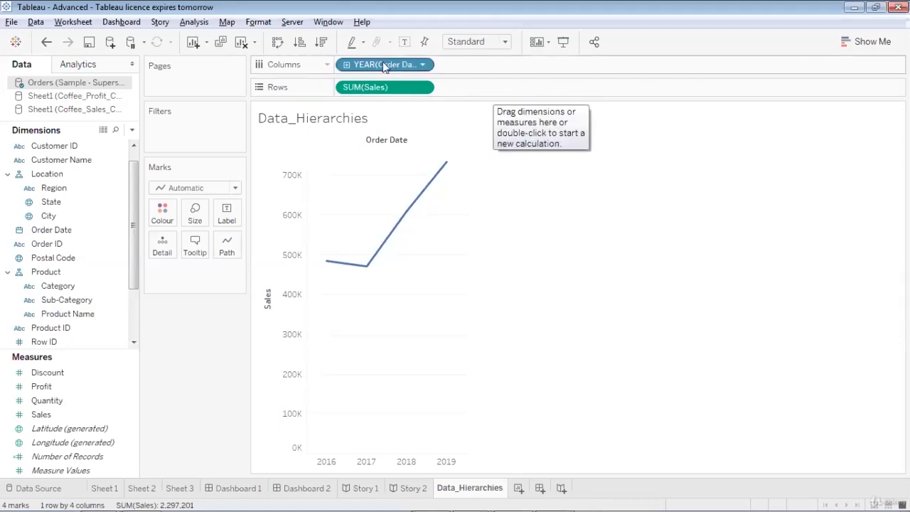
- Drill Order Date down to quarter and month, and collapse it back to year
click(347, 65)
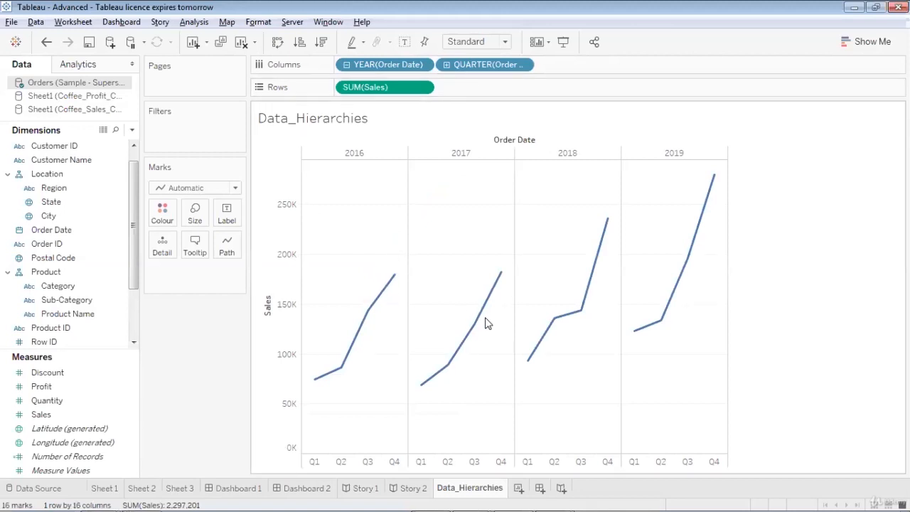
mouse_move(666, 320)
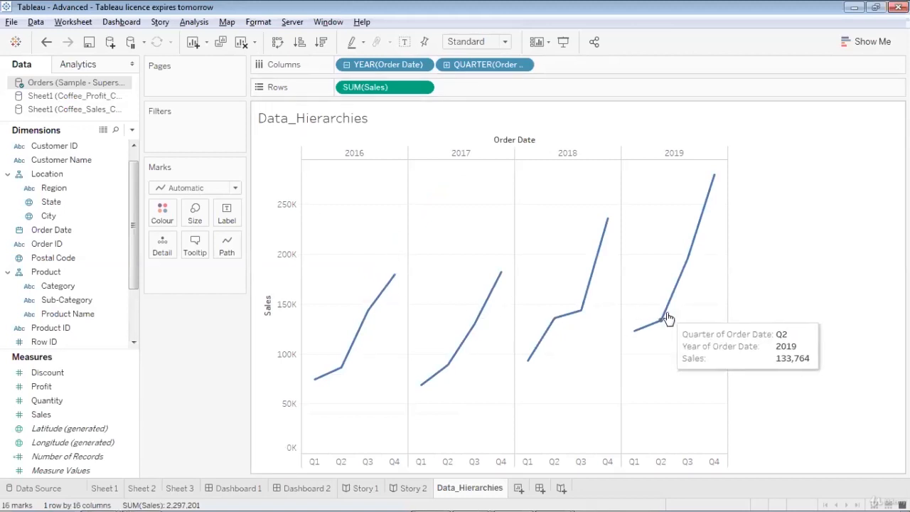
click(446, 65)
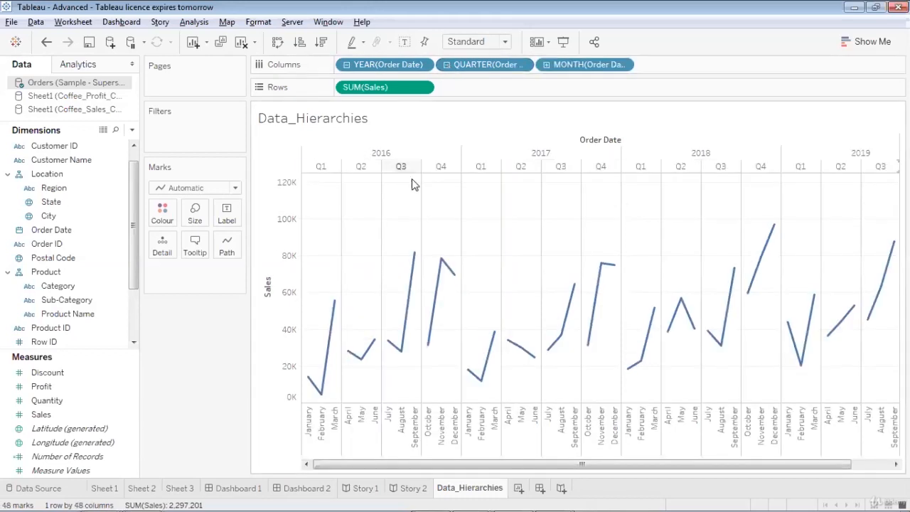
mouse_move(337, 310)
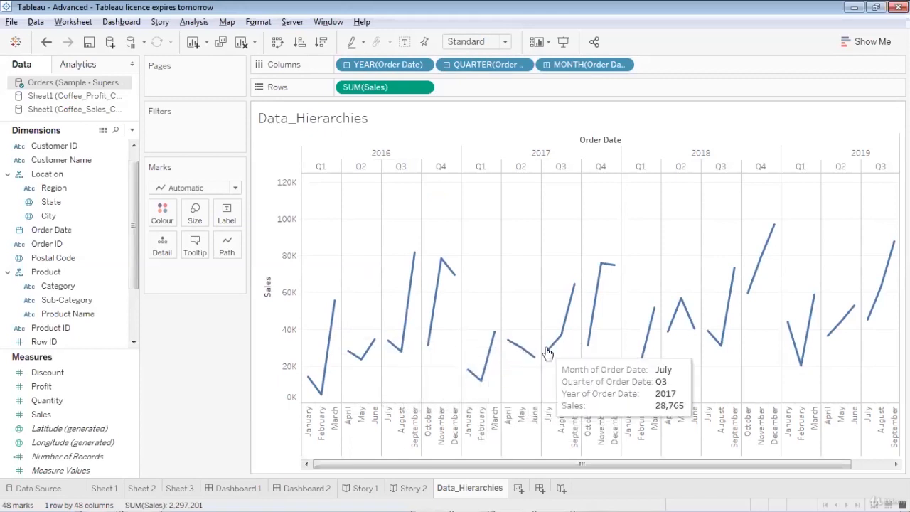
click(347, 65)
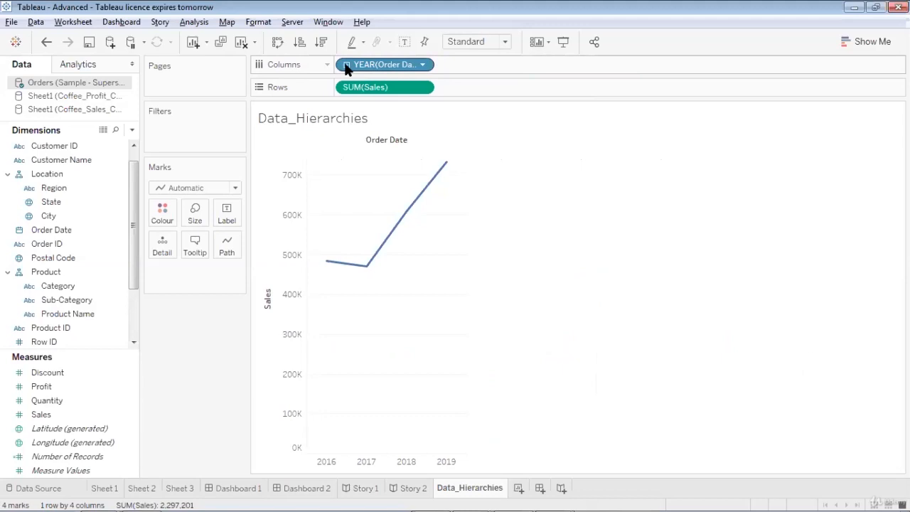
- Change Order Date in the columns from discrete to continuous Year
click(421, 65)
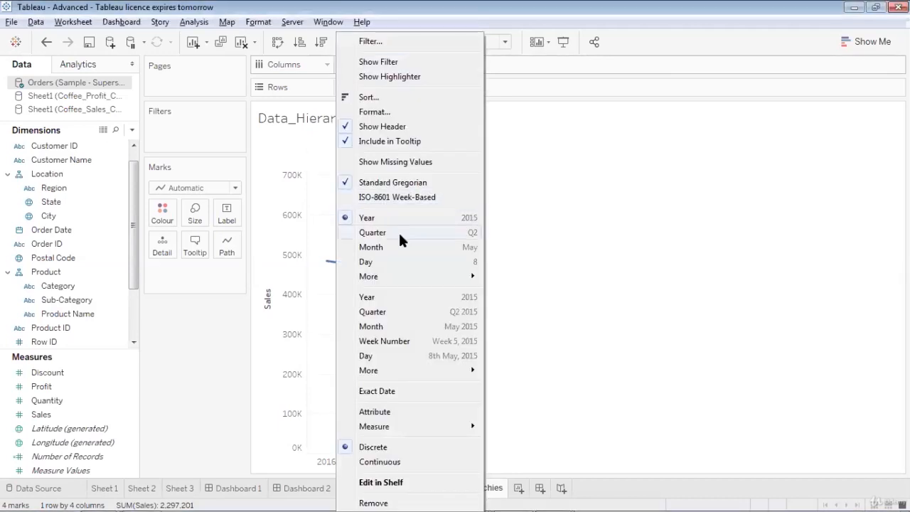
mouse_move(394, 276)
click(435, 217)
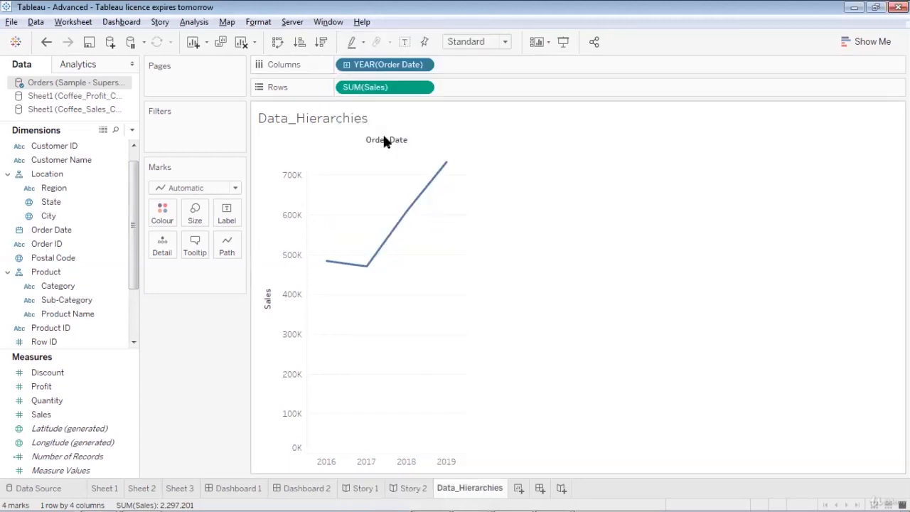
click(423, 64)
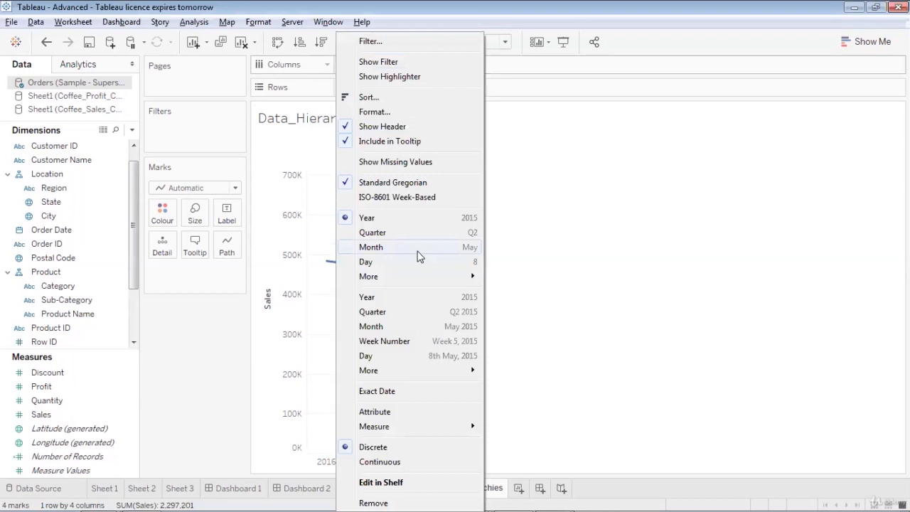
click(414, 296)
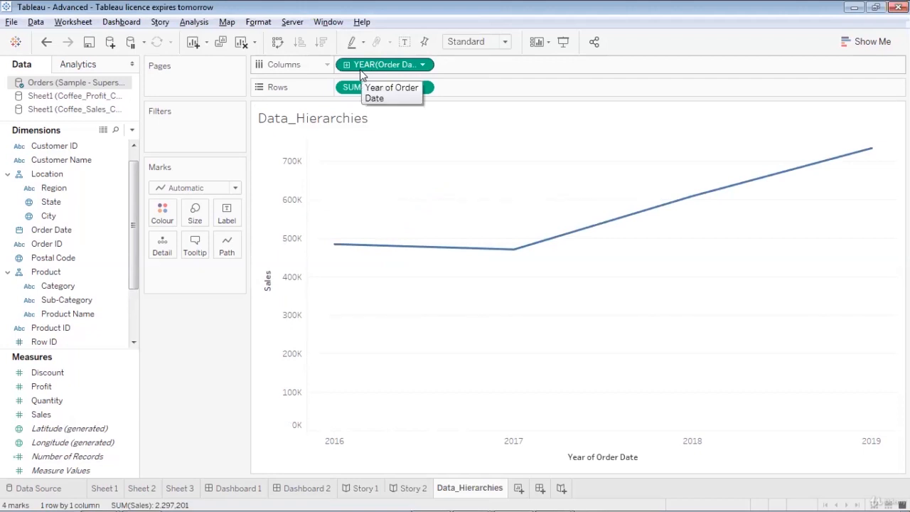
- Drill the continuous Order Date in the columns down to quarter
click(421, 67)
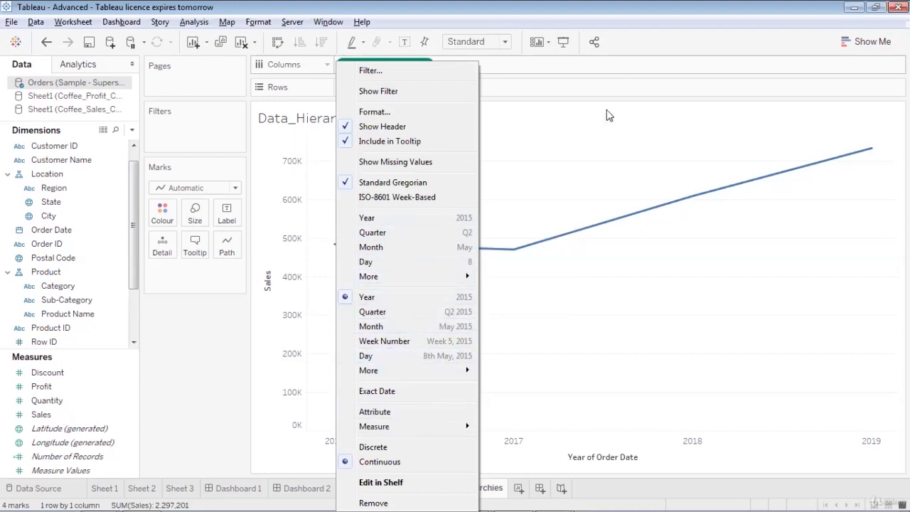
click(624, 123)
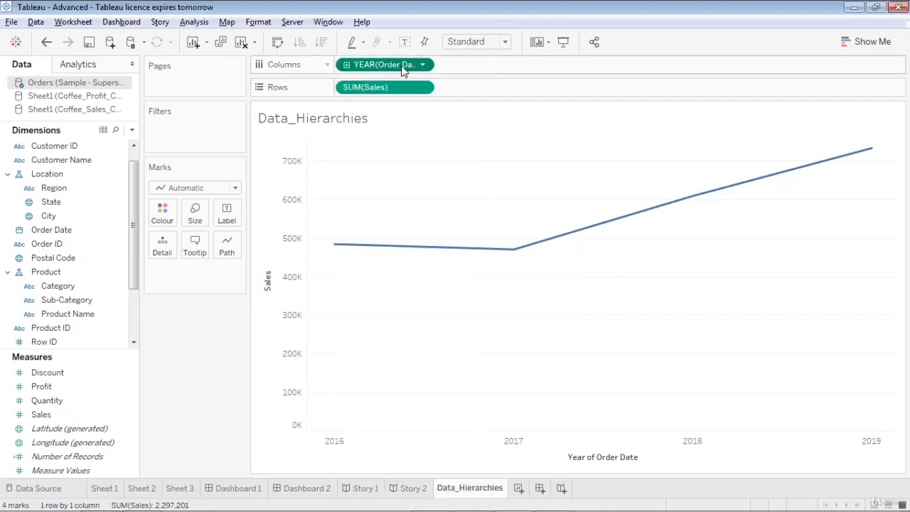
click(346, 66)
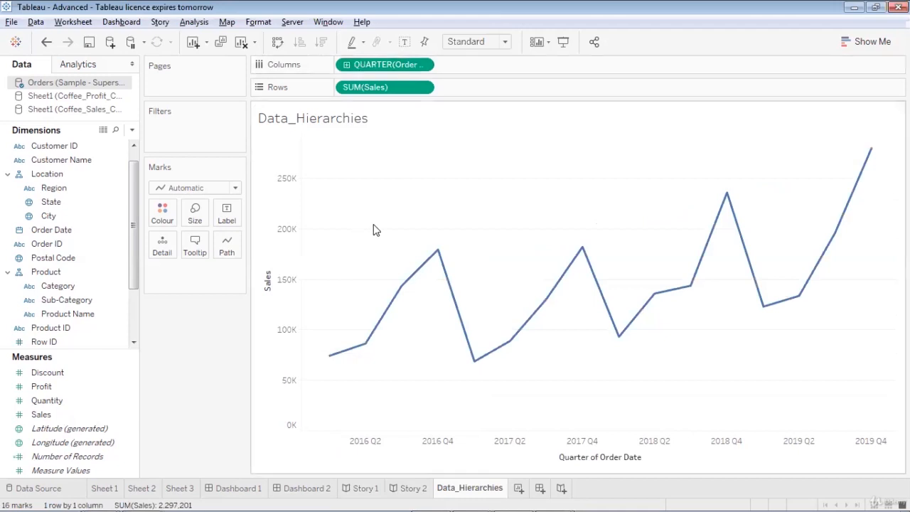
- Drill the continuous Order Date in the columns down from quarter through month and week to day
click(347, 65)
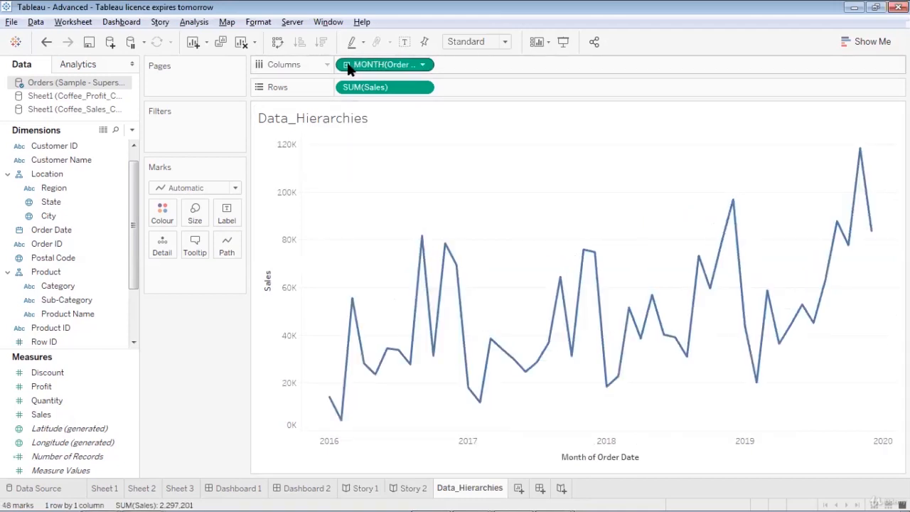
click(347, 65)
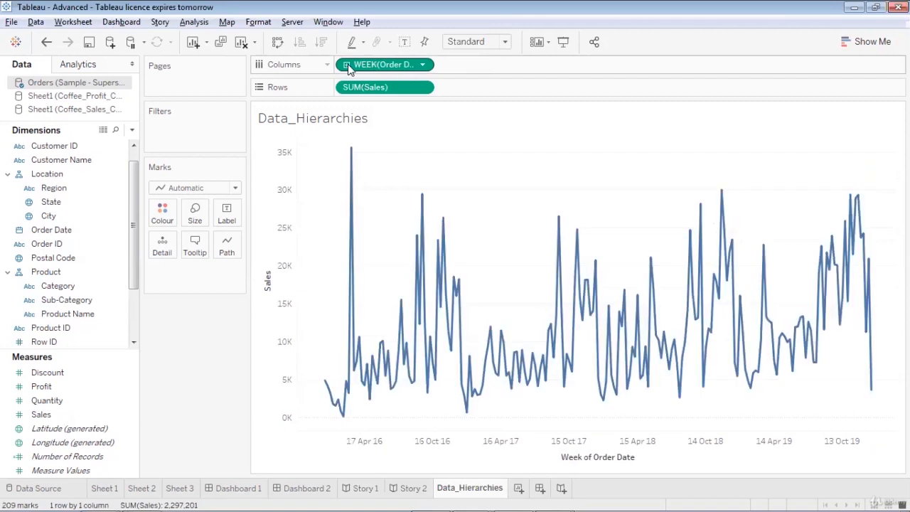
click(347, 65)
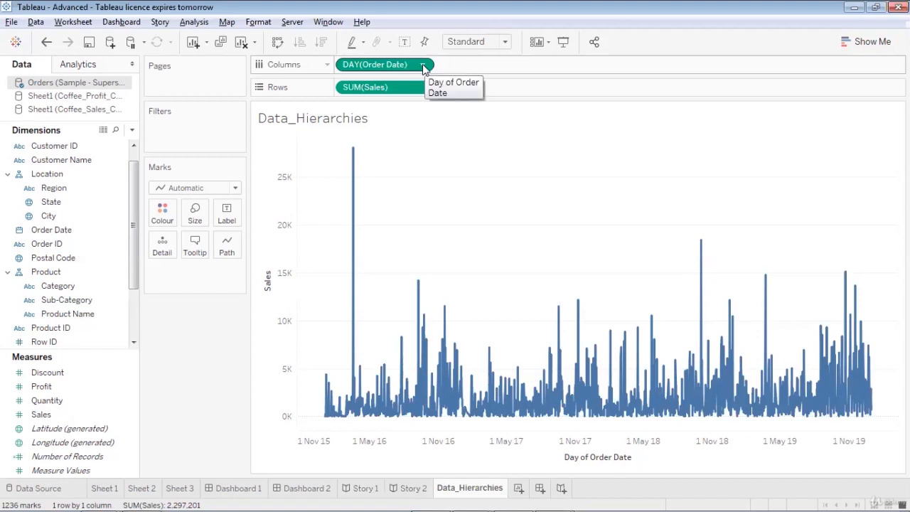
- Change Order Date in the columns to discrete Year and drill it down to quarter and month
click(423, 66)
click(410, 215)
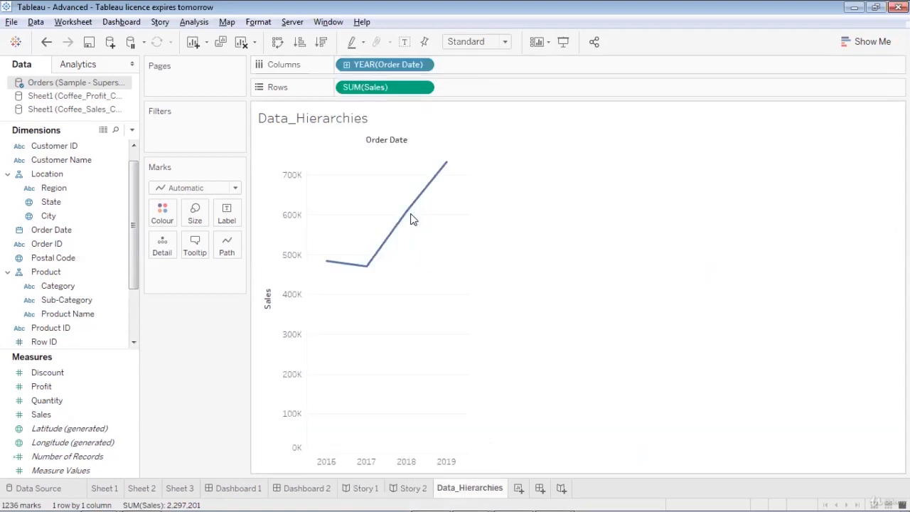
click(347, 65)
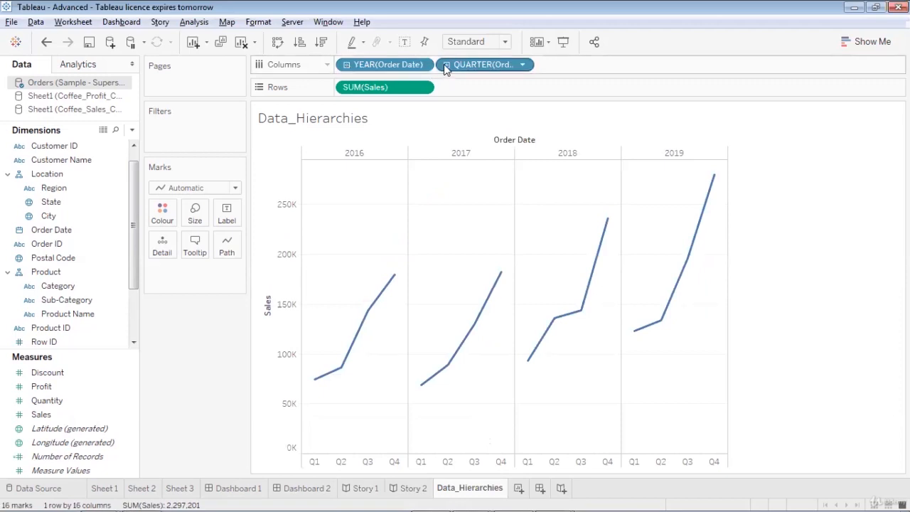
click(445, 65)
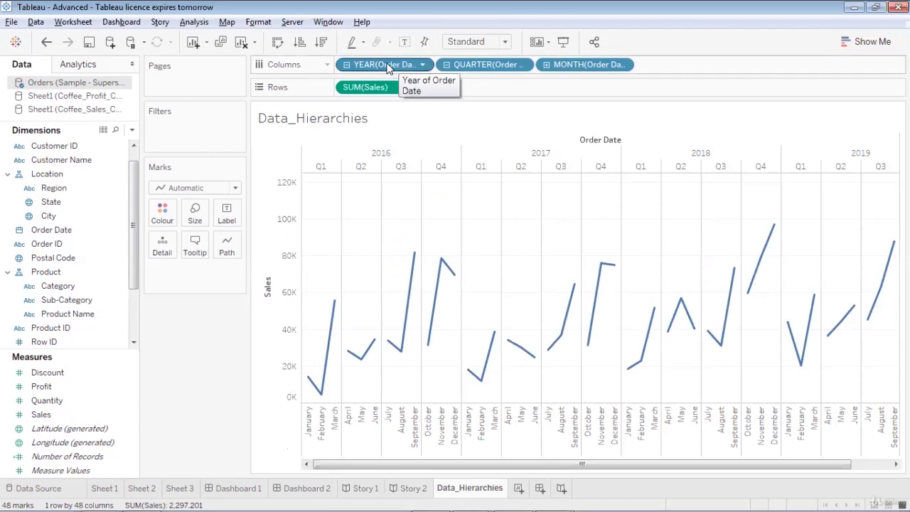
- Remove the Year level from the columns, drill the month level down to day, and collapse everything back to quarter
drag(388, 66, 30, 193)
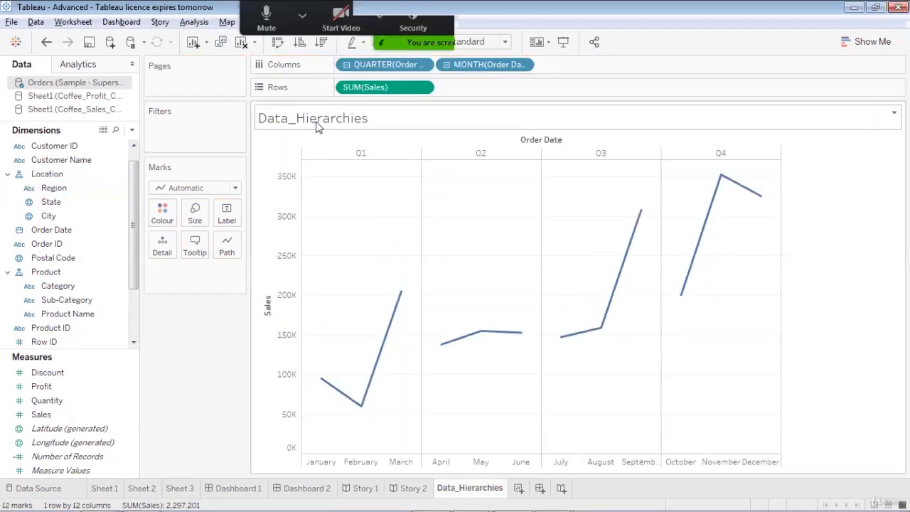
click(445, 64)
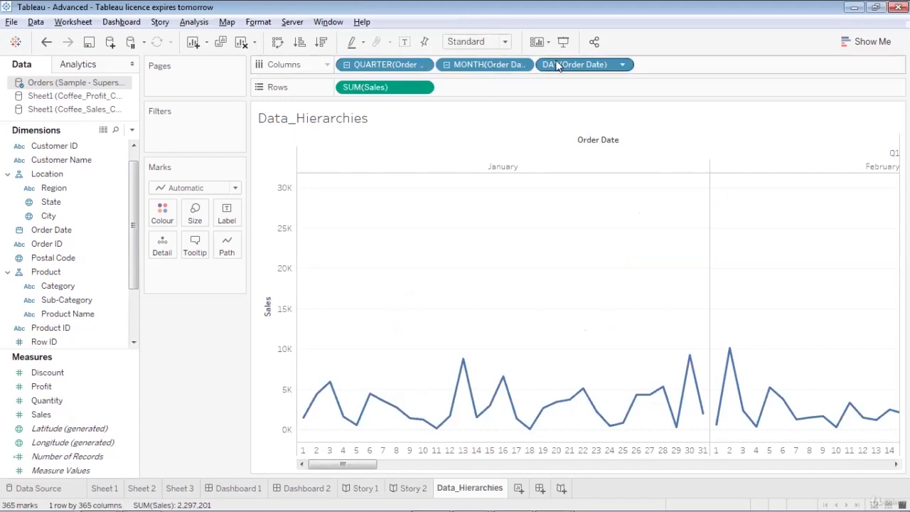
click(347, 65)
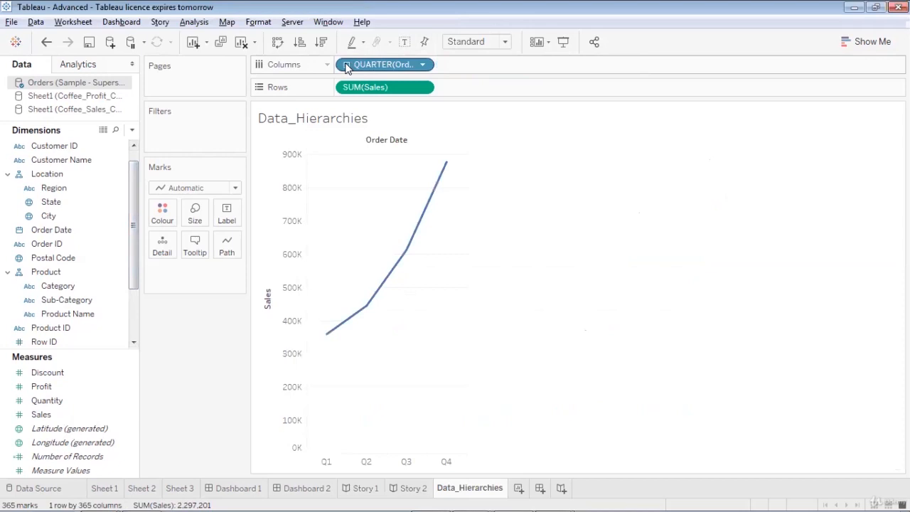
- Replace the quarter field in the columns with a fresh discrete Order Date and drill it down from year to day
drag(403, 67, 39, 276)
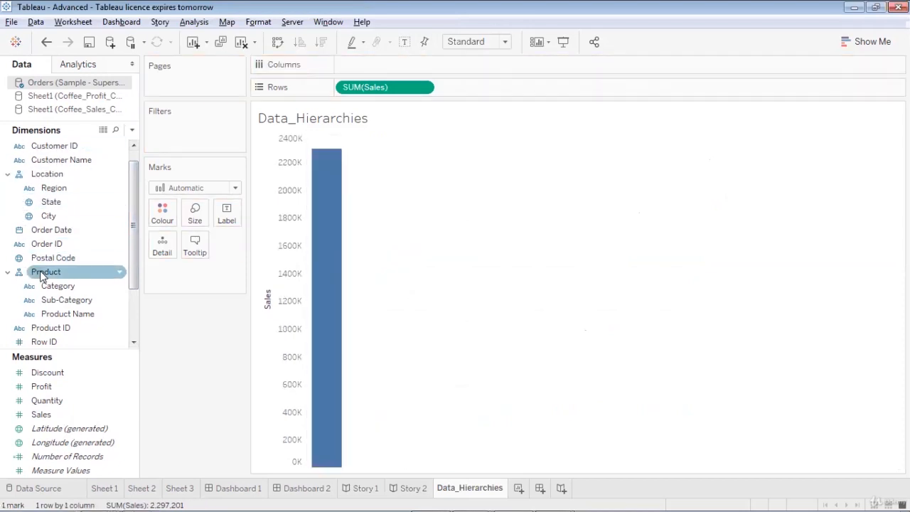
drag(50, 230, 390, 65)
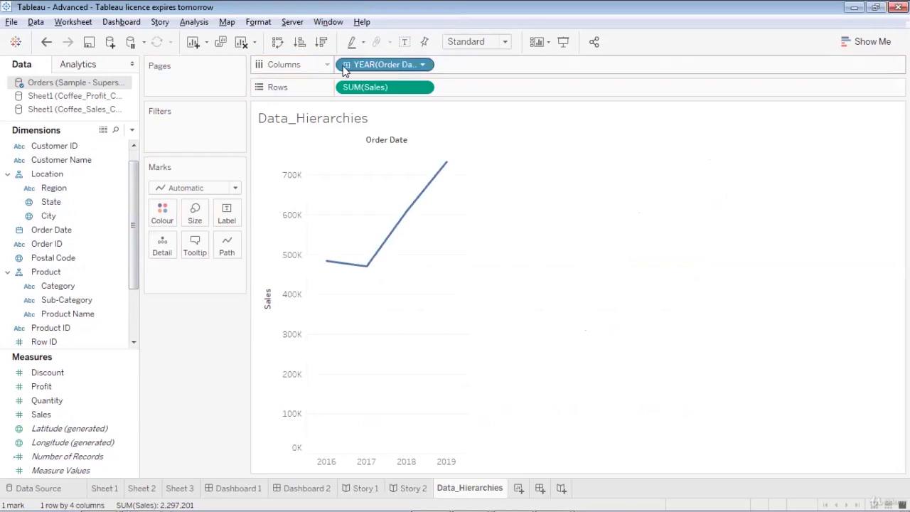
click(346, 65)
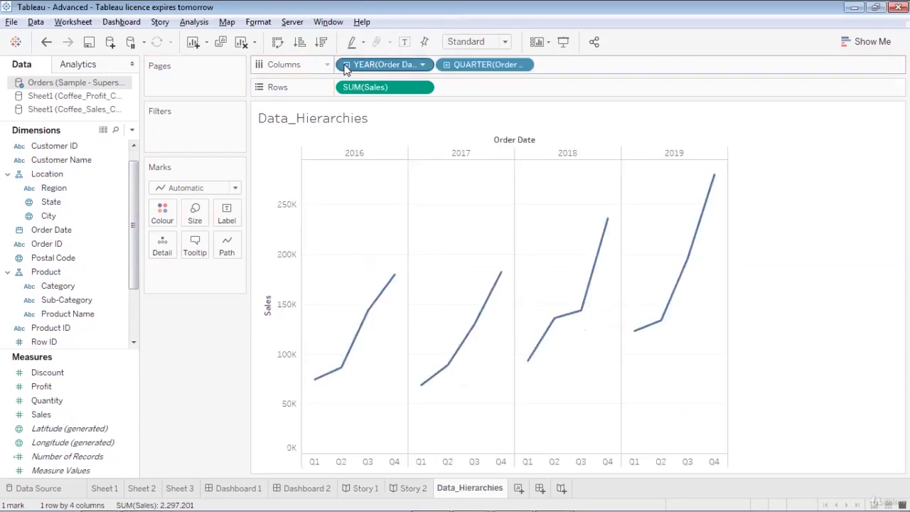
click(444, 65)
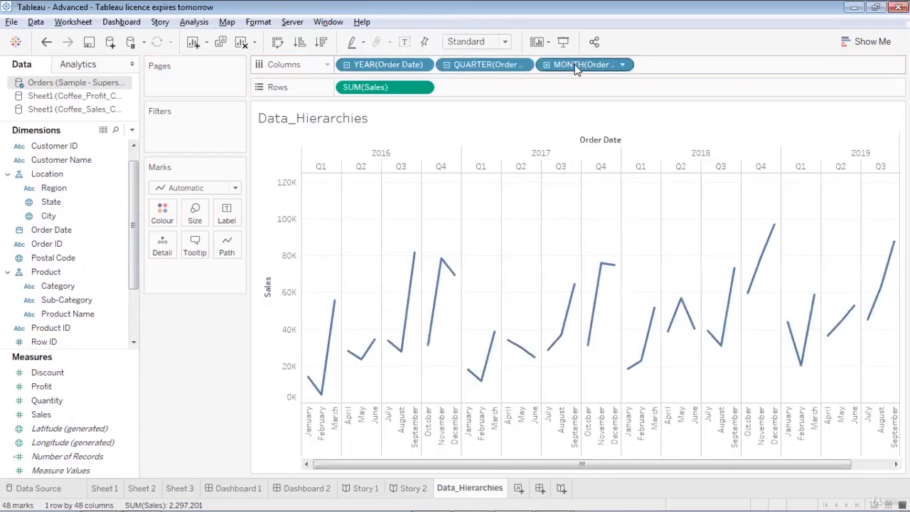
click(546, 65)
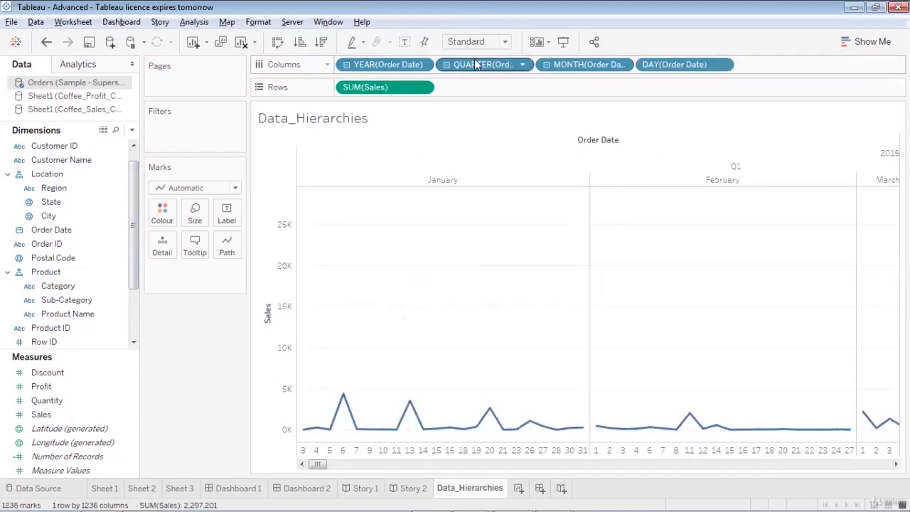
- Collapse Order Date in the columns back to year and change it to continuous Year
click(346, 65)
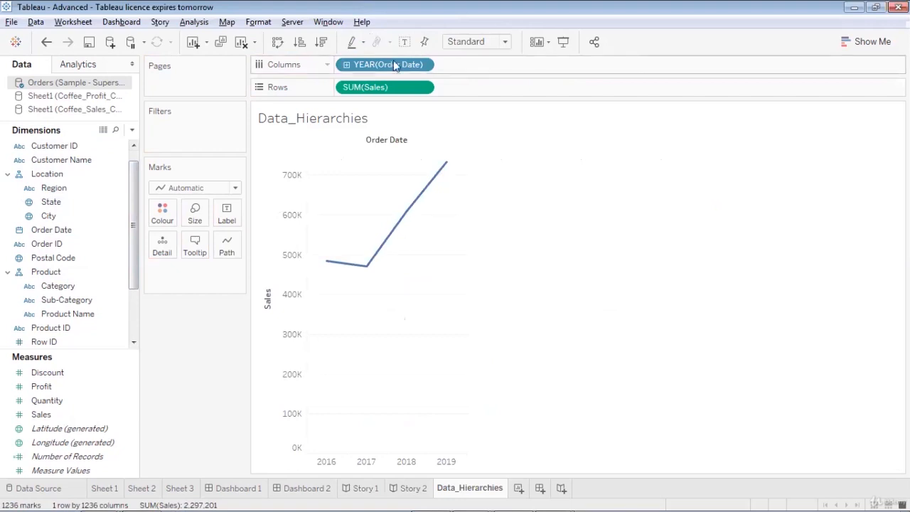
click(424, 65)
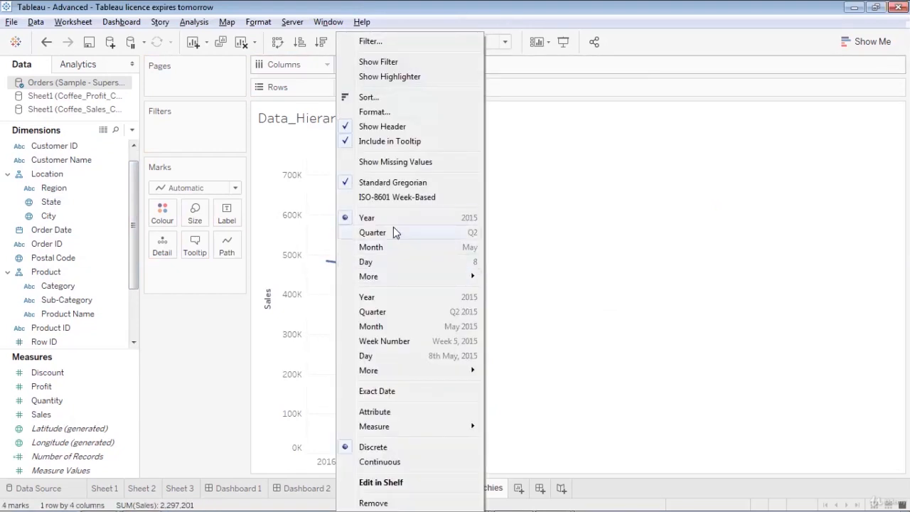
click(390, 302)
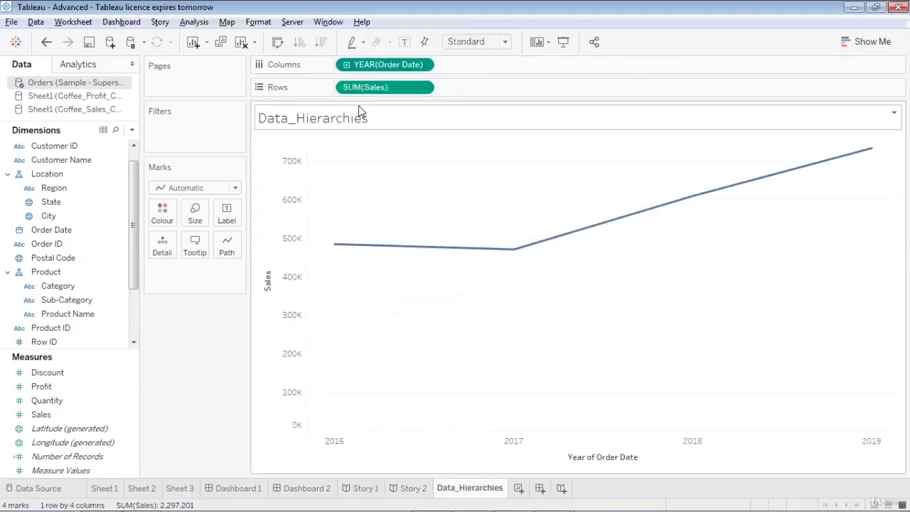
- Drill the continuous Order Date in the columns down through quarter and month to week
click(346, 64)
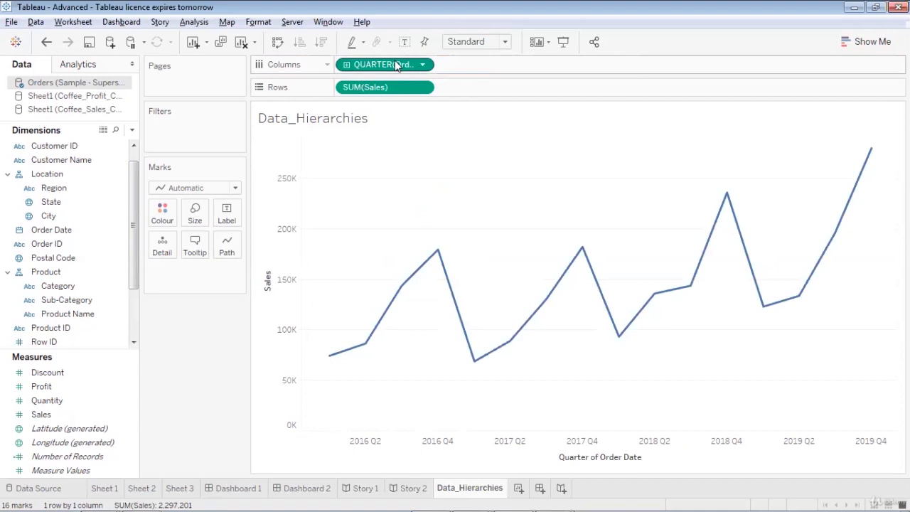
click(346, 65)
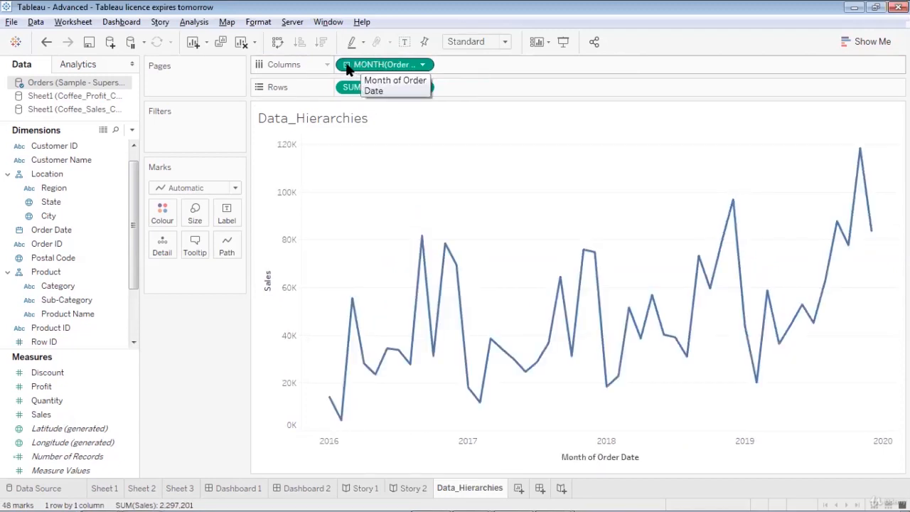
click(346, 65)
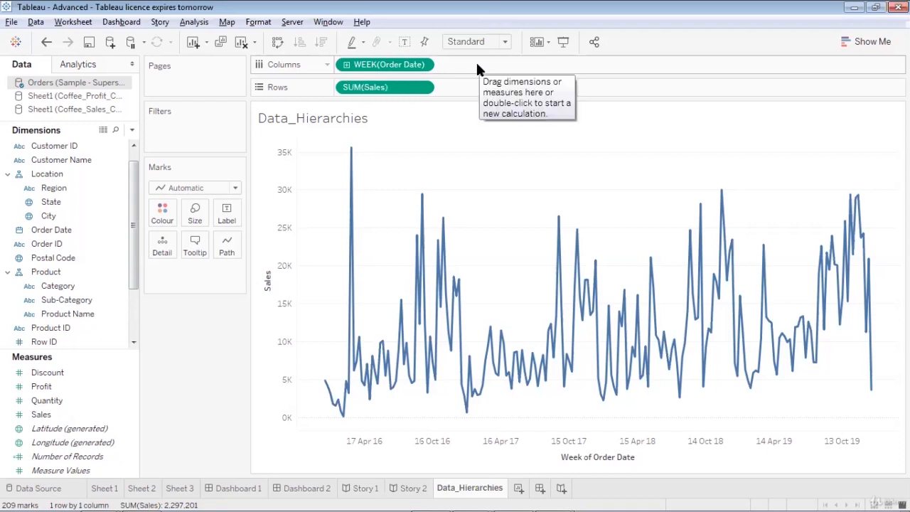
click(424, 66)
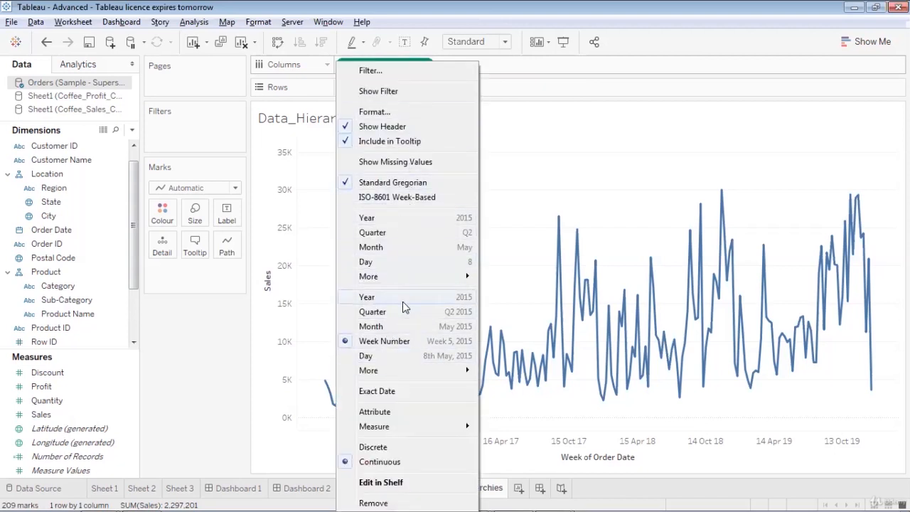
click(528, 136)
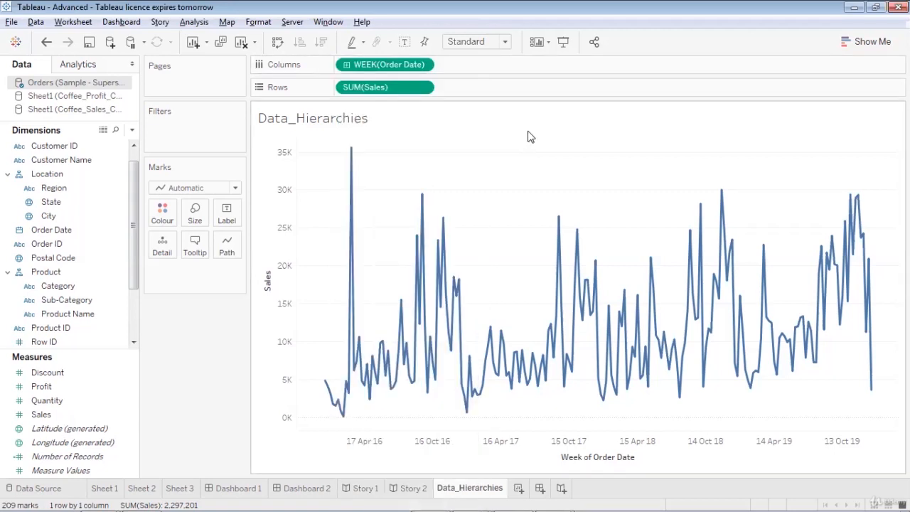